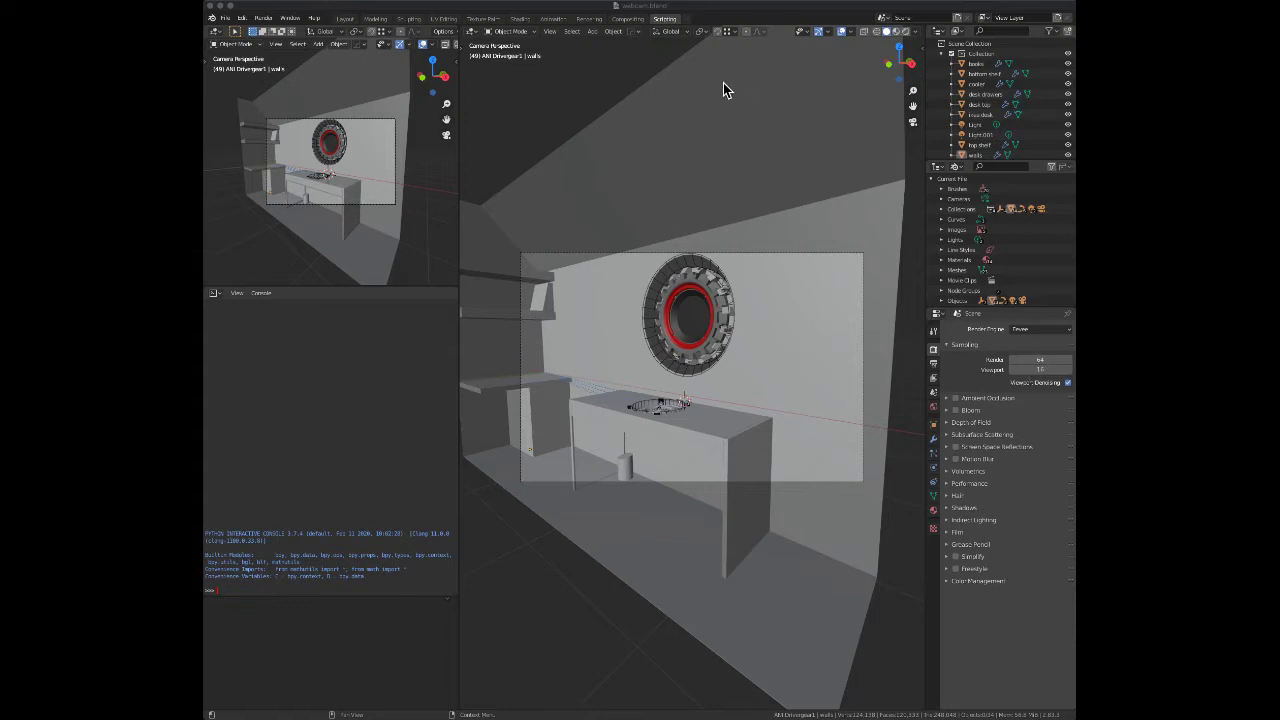
# Step: Switch from the Scripting workspace back to the Layout workspace with Ctrl+Page Up
pyautogui.hotkey('ctrl', 'pageup')
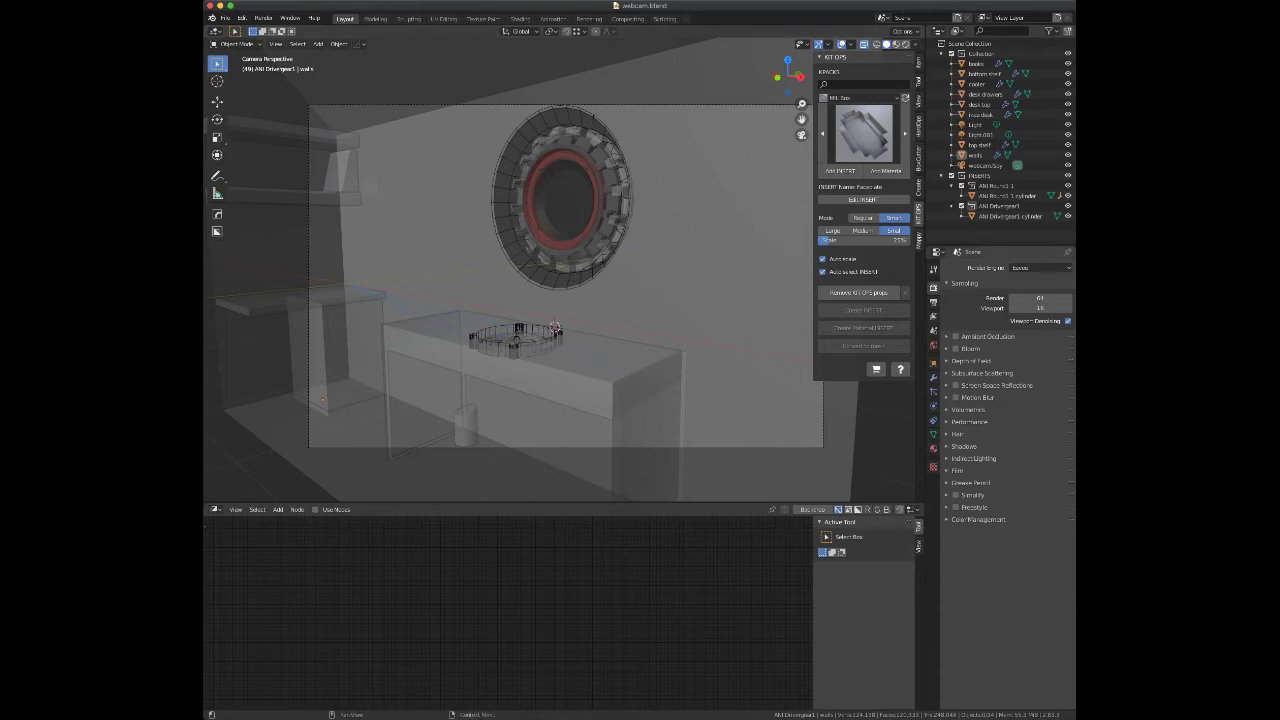
# Step: Show the Mappy tab in the 3D viewport sidebar instead of KIT OPS
pyautogui.click(918, 240)
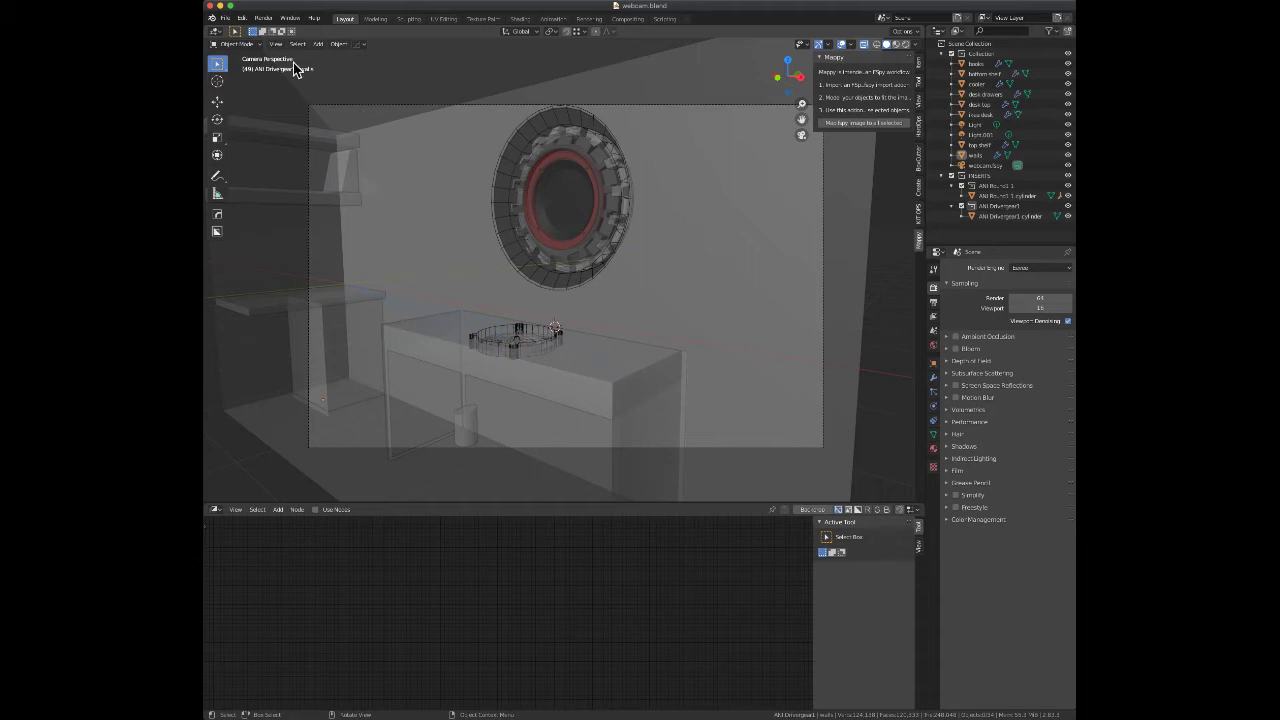
# Step: Start a new General Blender file
pyautogui.click(225, 18)
pyautogui.click(226, 18)
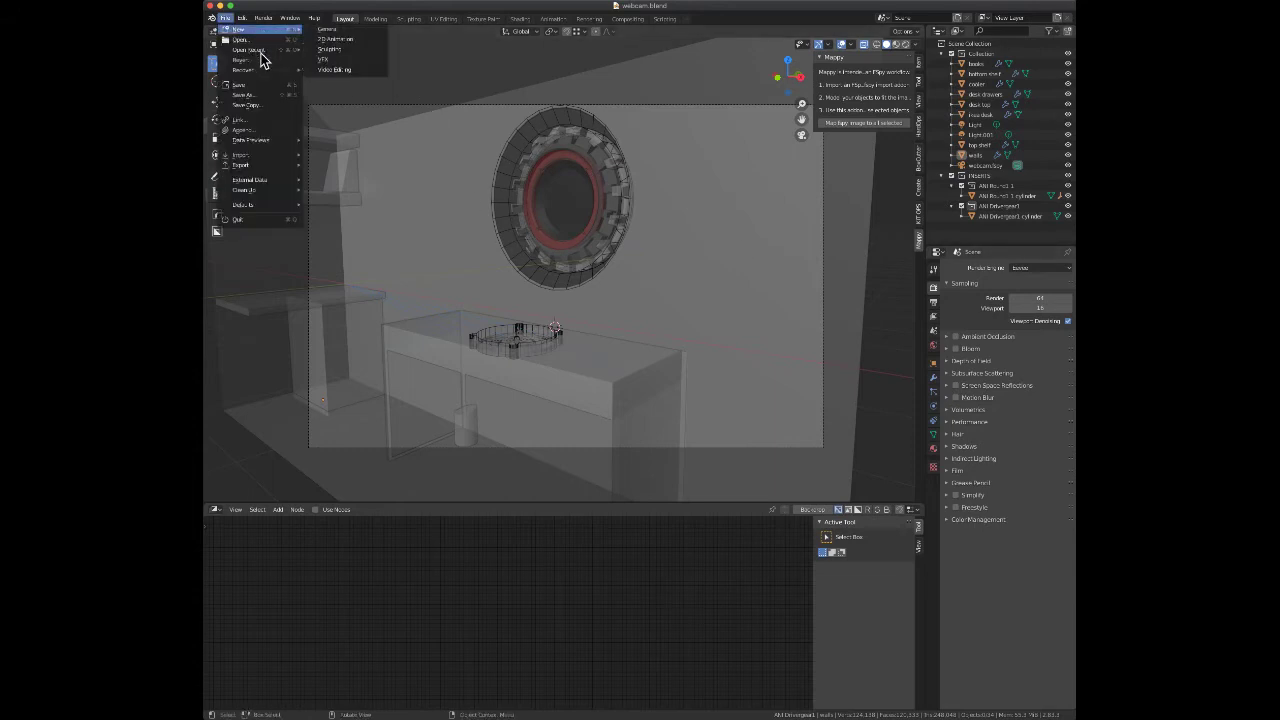
pyautogui.click(328, 29)
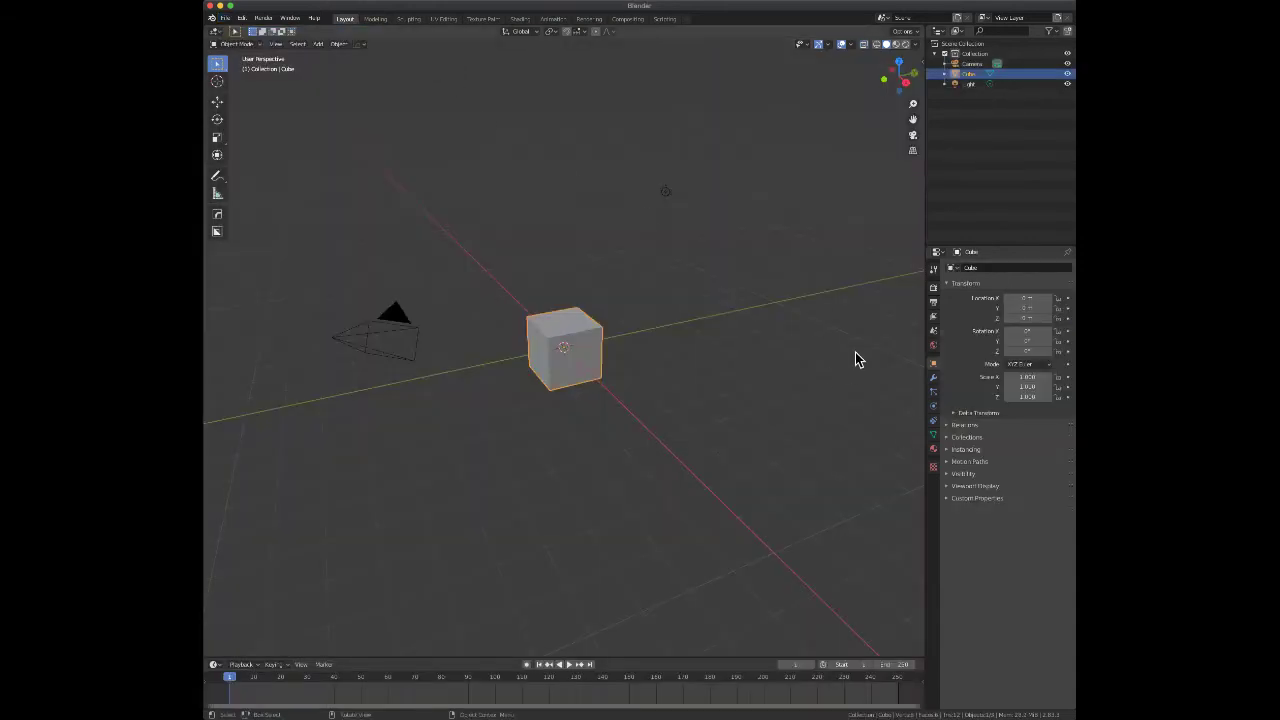
# Step: Import the fspy_cyberpunk.fspy camera project through the fSpy importer
pyautogui.click(226, 18)
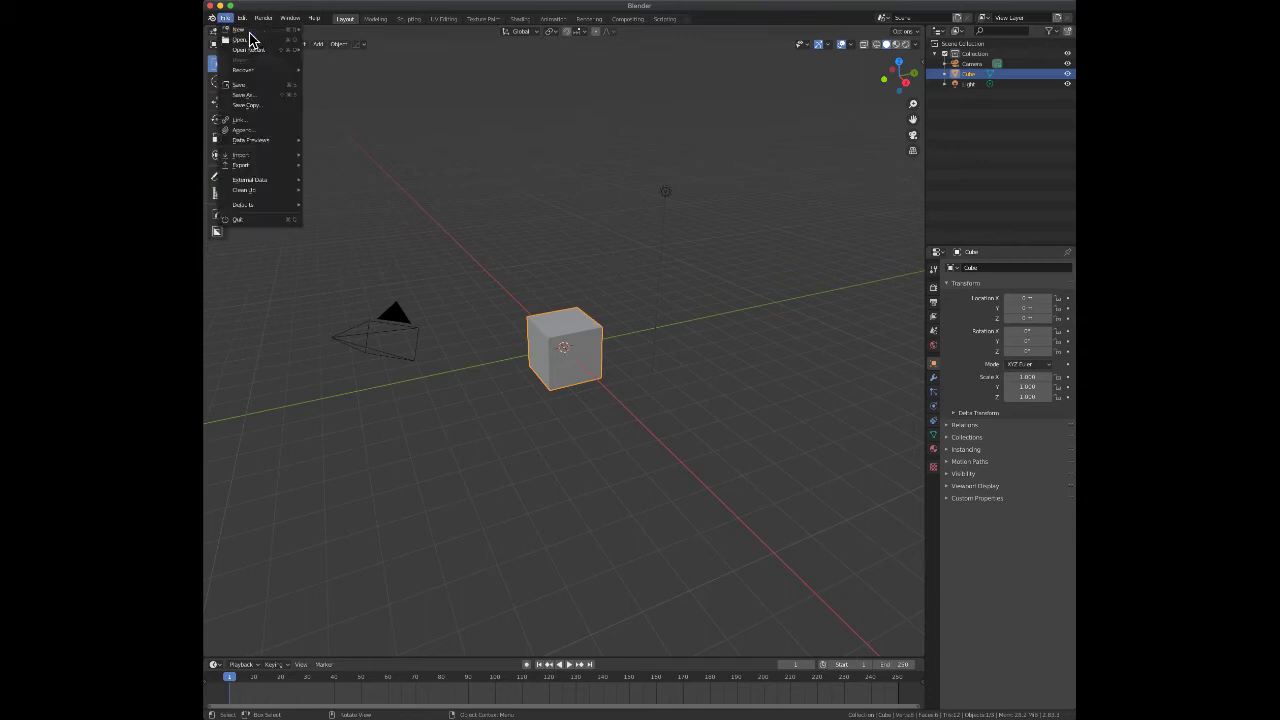
pyautogui.moveTo(245, 155)
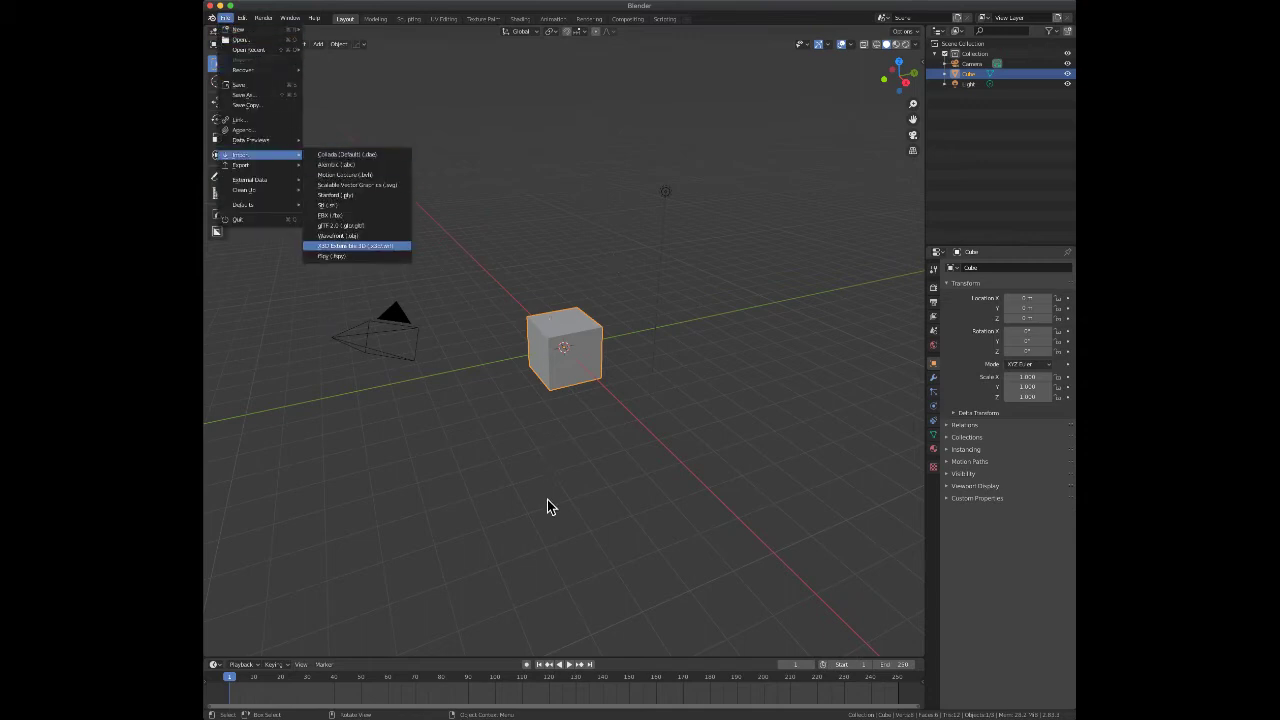
pyautogui.press('Escape')
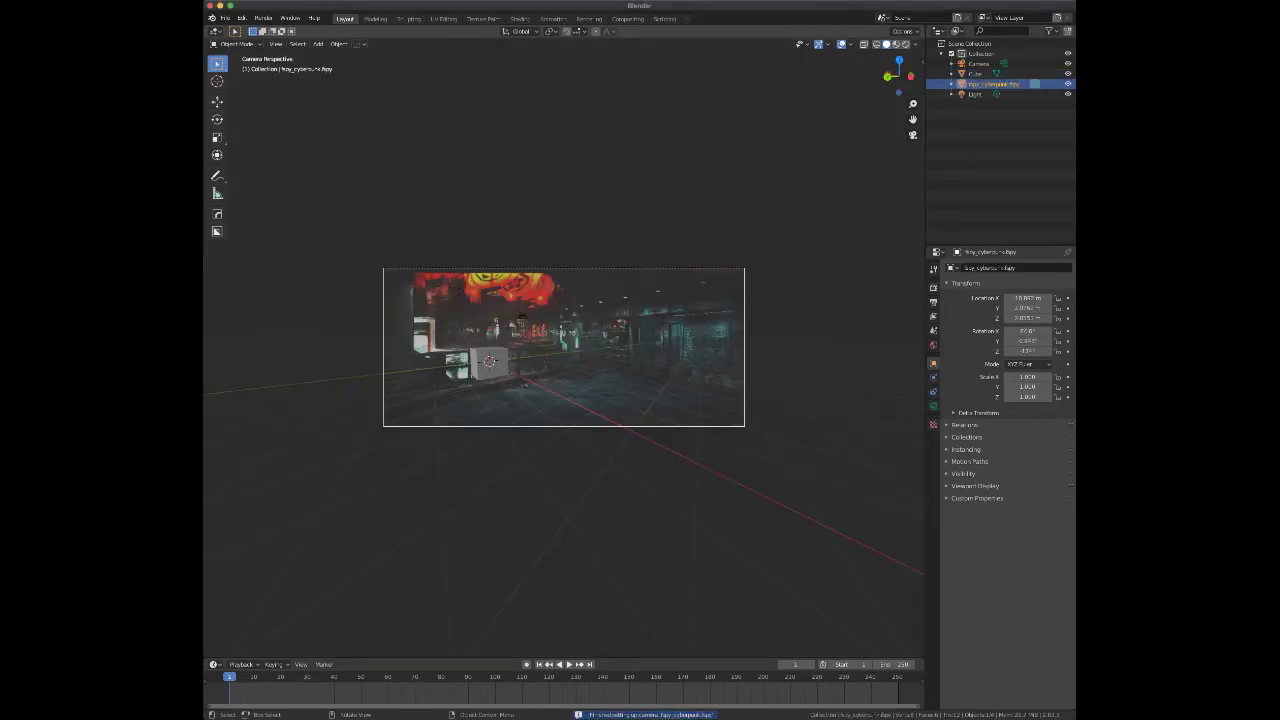
# Step: Select the default cube and stretch it along Y to scale 4.502
pyautogui.scroll(3, 564, 347)
pyautogui.scroll(-1, 564, 347)
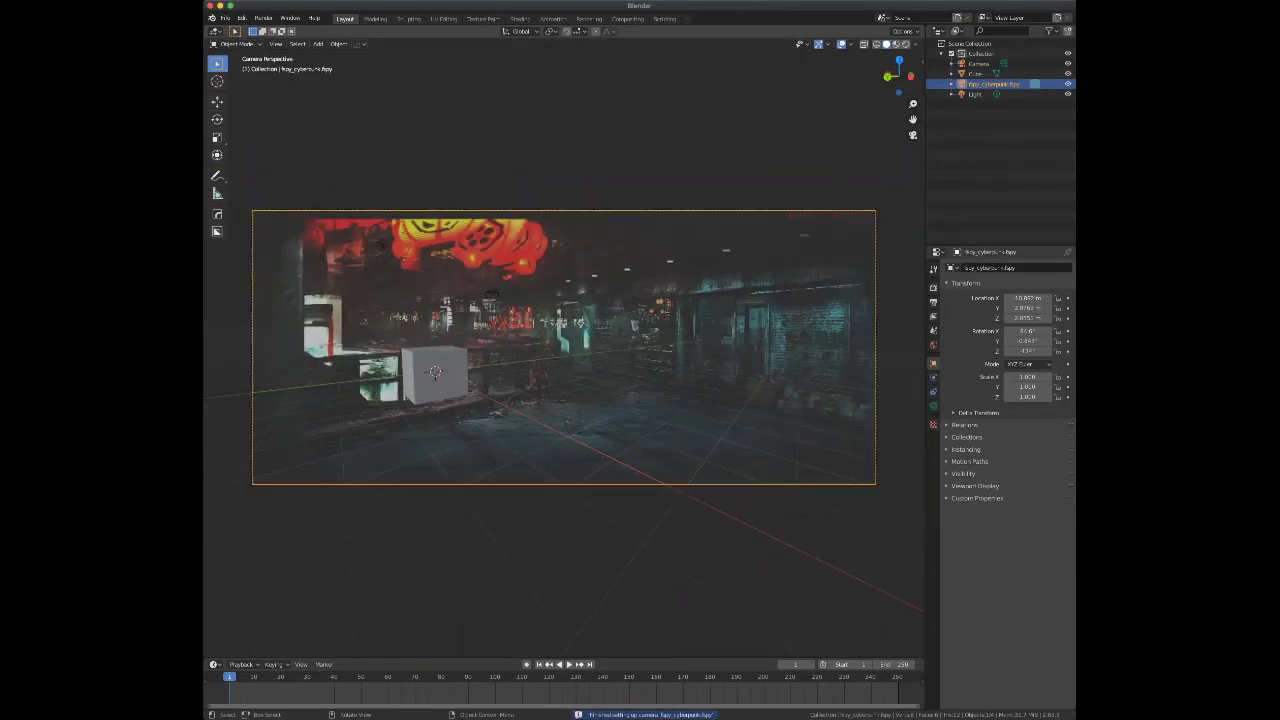
pyautogui.click(435, 380)
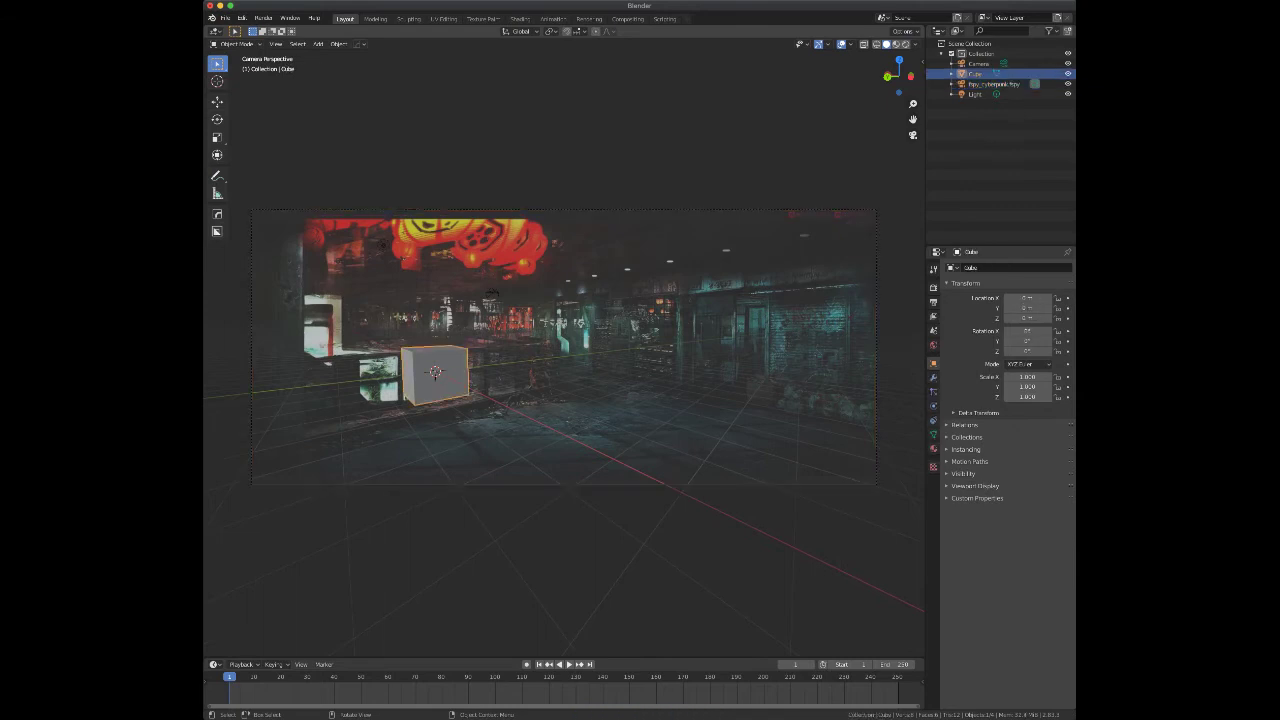
pyautogui.press('s')
pyautogui.press('y')
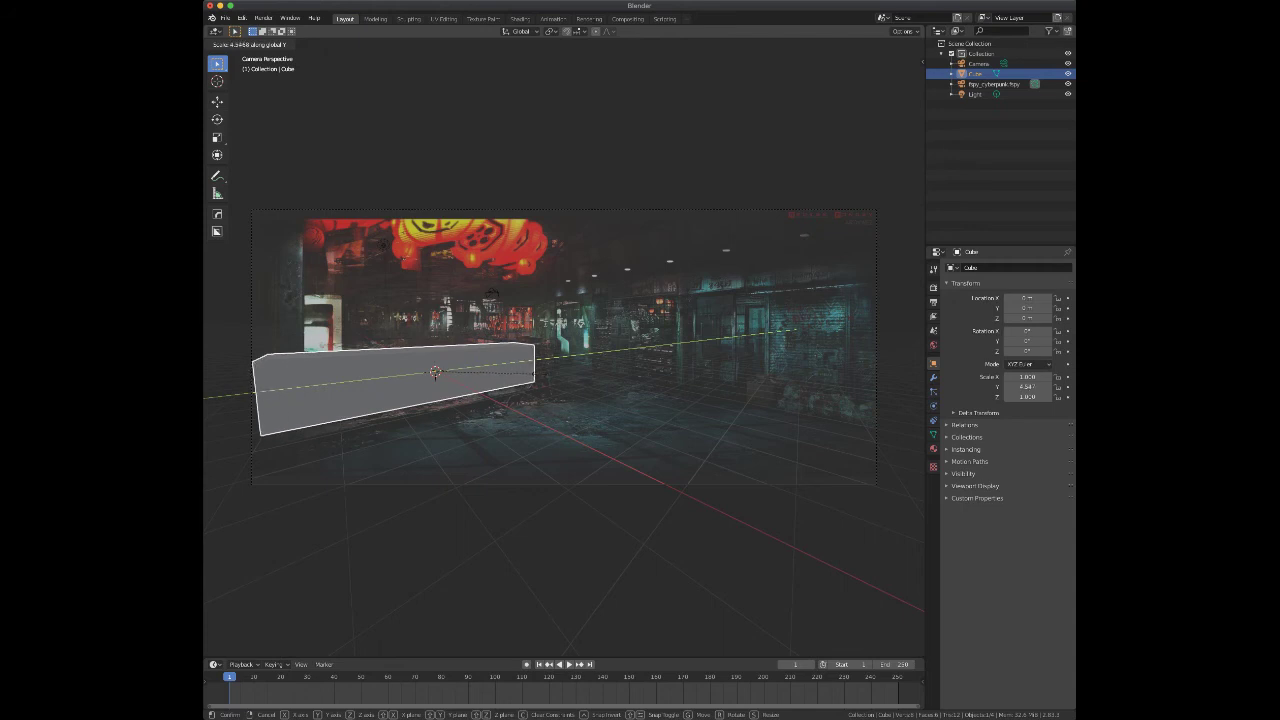
pyautogui.press('Return')
# Step: Slide the stretched cube along Y into place and duplicate it
pyautogui.press('g')
pyautogui.press('y')
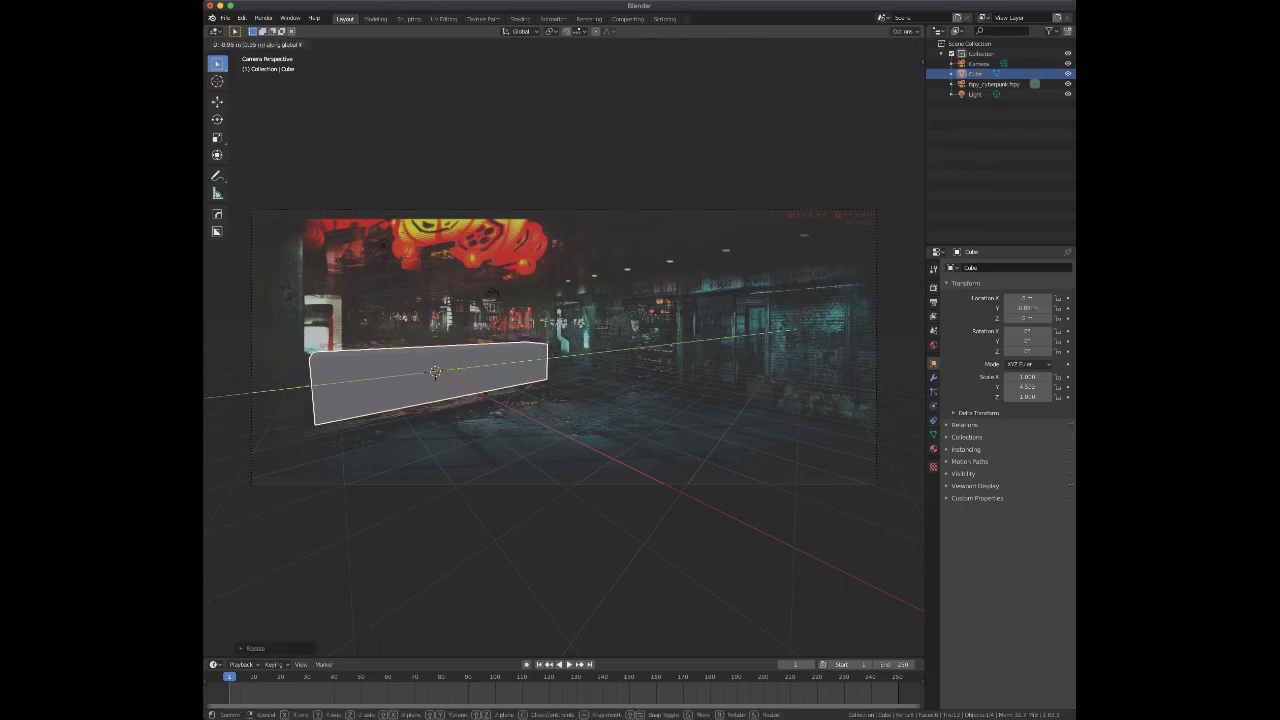
pyautogui.press('Return')
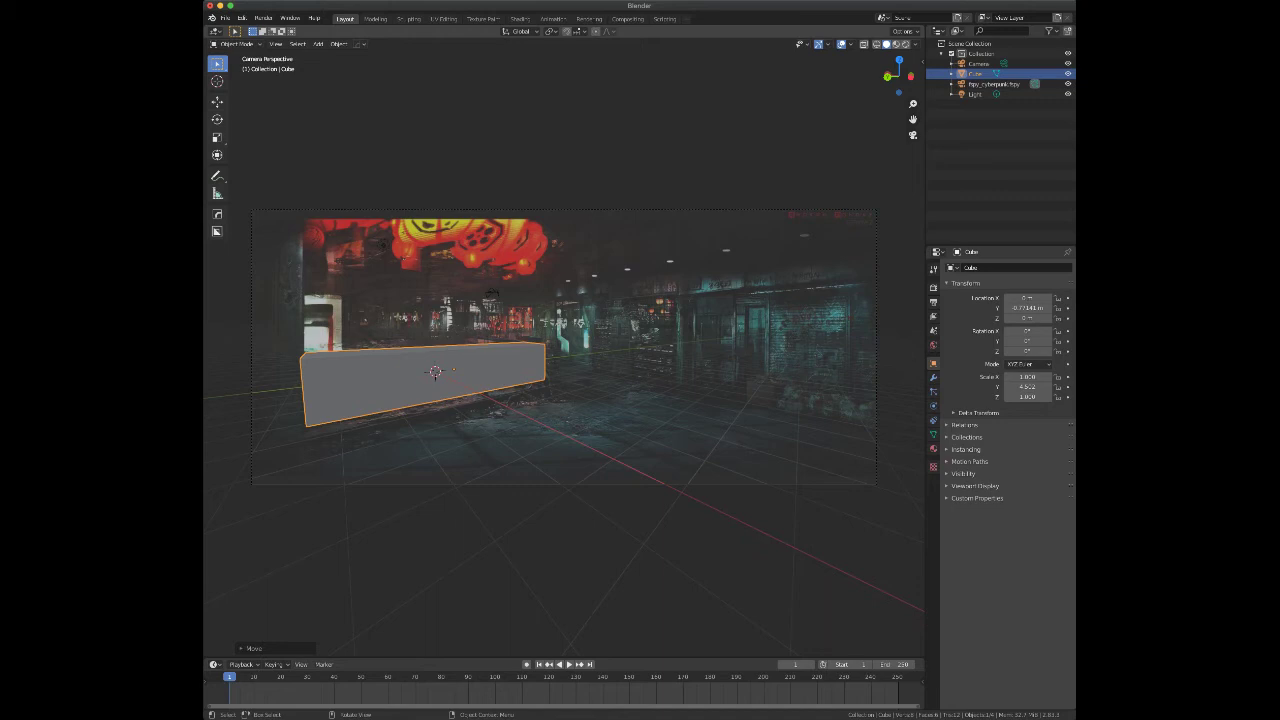
pyautogui.hotkey('shift', 'd')
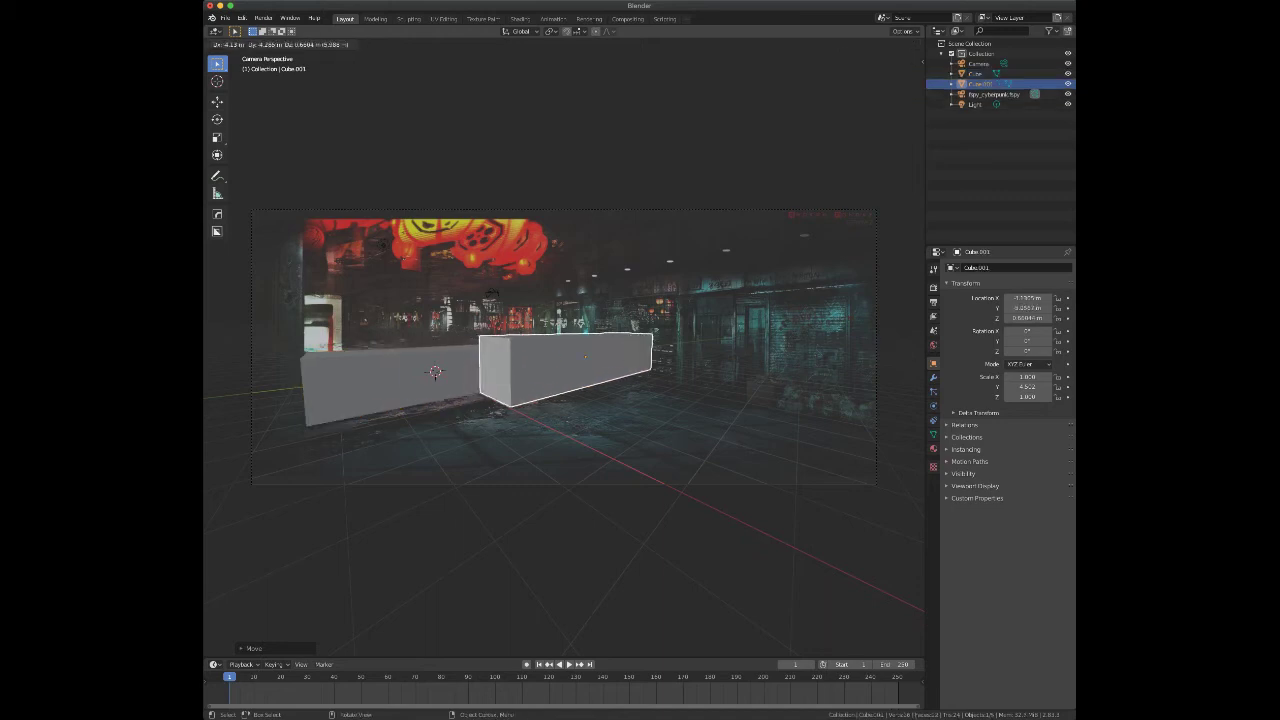
# Step: Place the Cube.001 copy beside the original, push it back along Y, and widen it along X
pyautogui.press('Return')
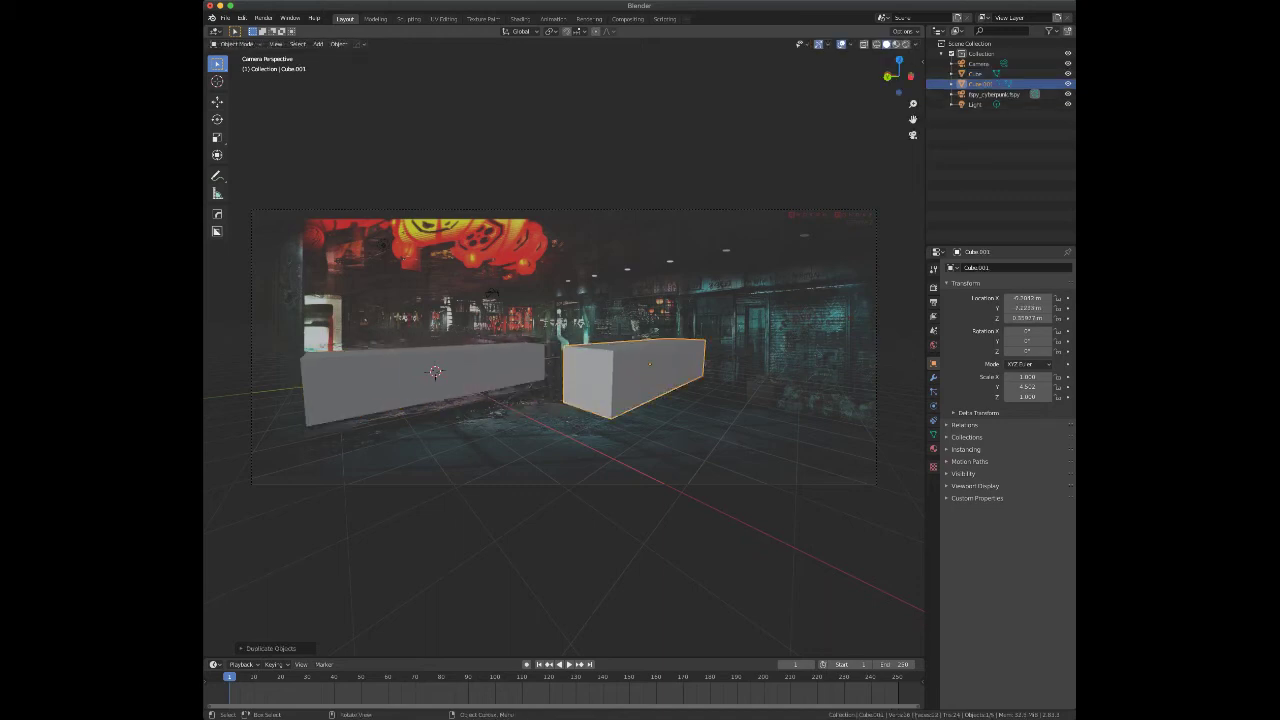
pyautogui.press('g')
pyautogui.press('y')
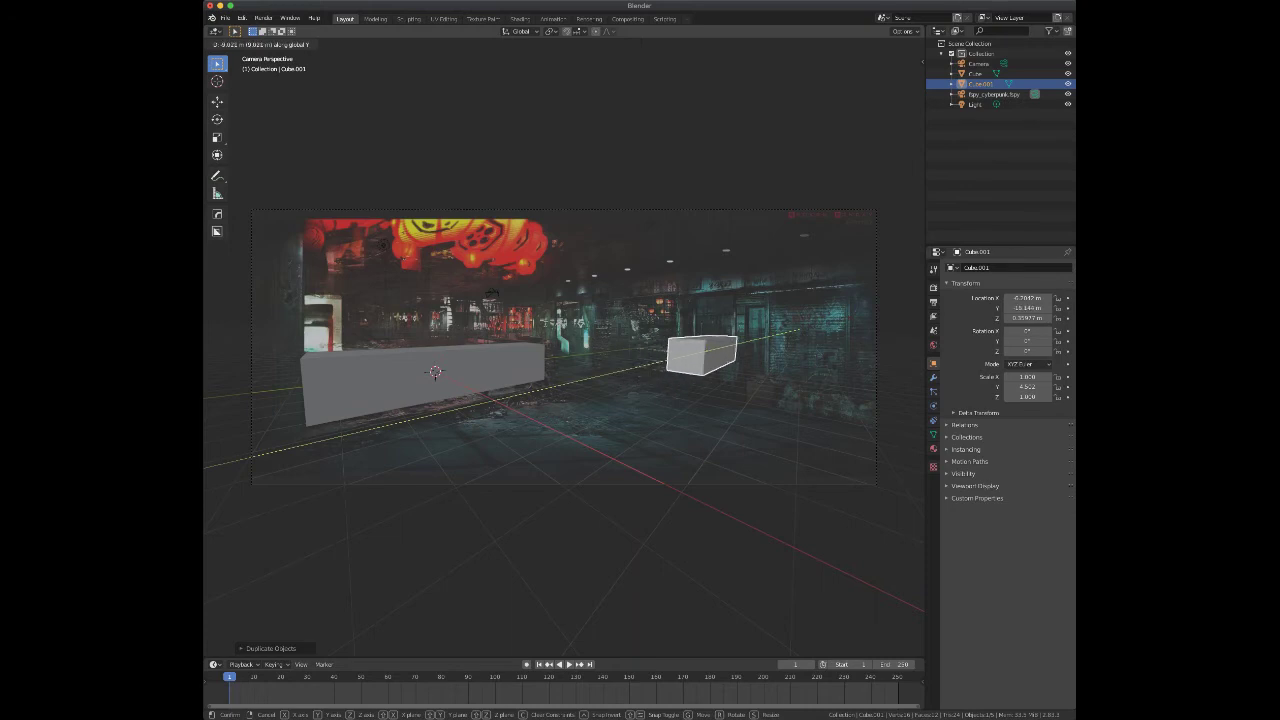
pyautogui.press('Return')
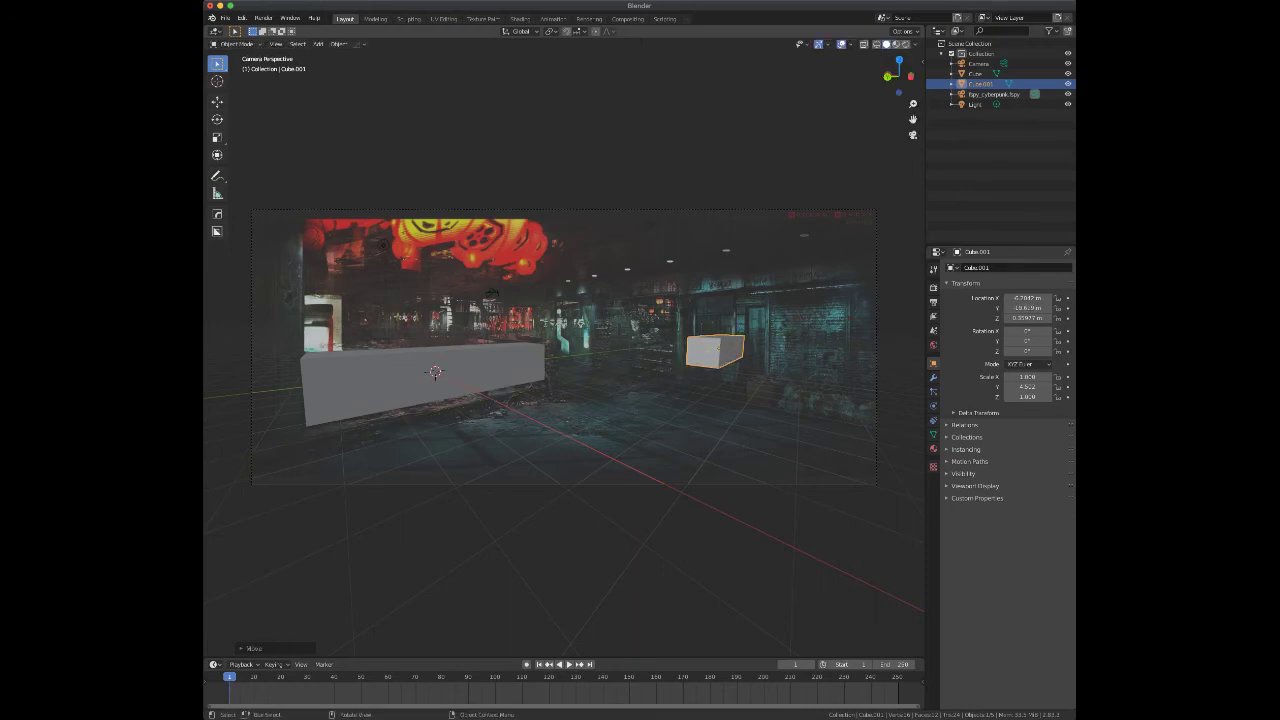
pyautogui.press('s')
pyautogui.press('x')
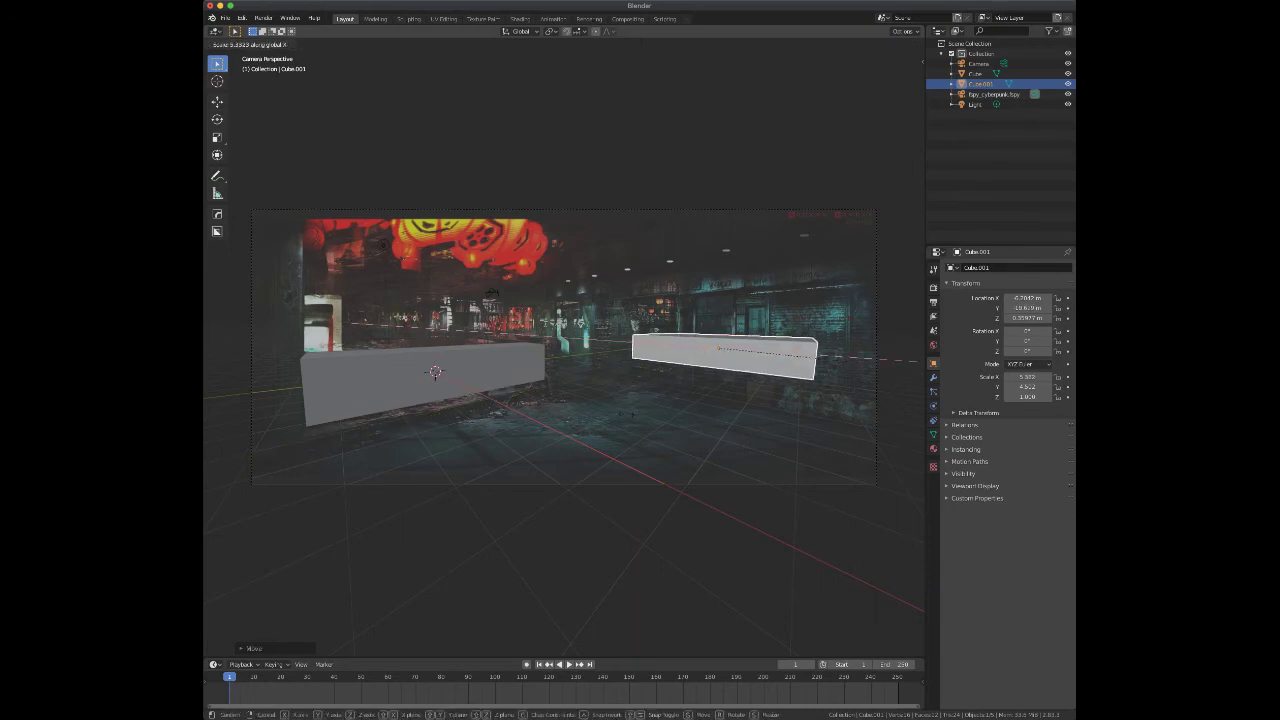
pyautogui.press('Return')
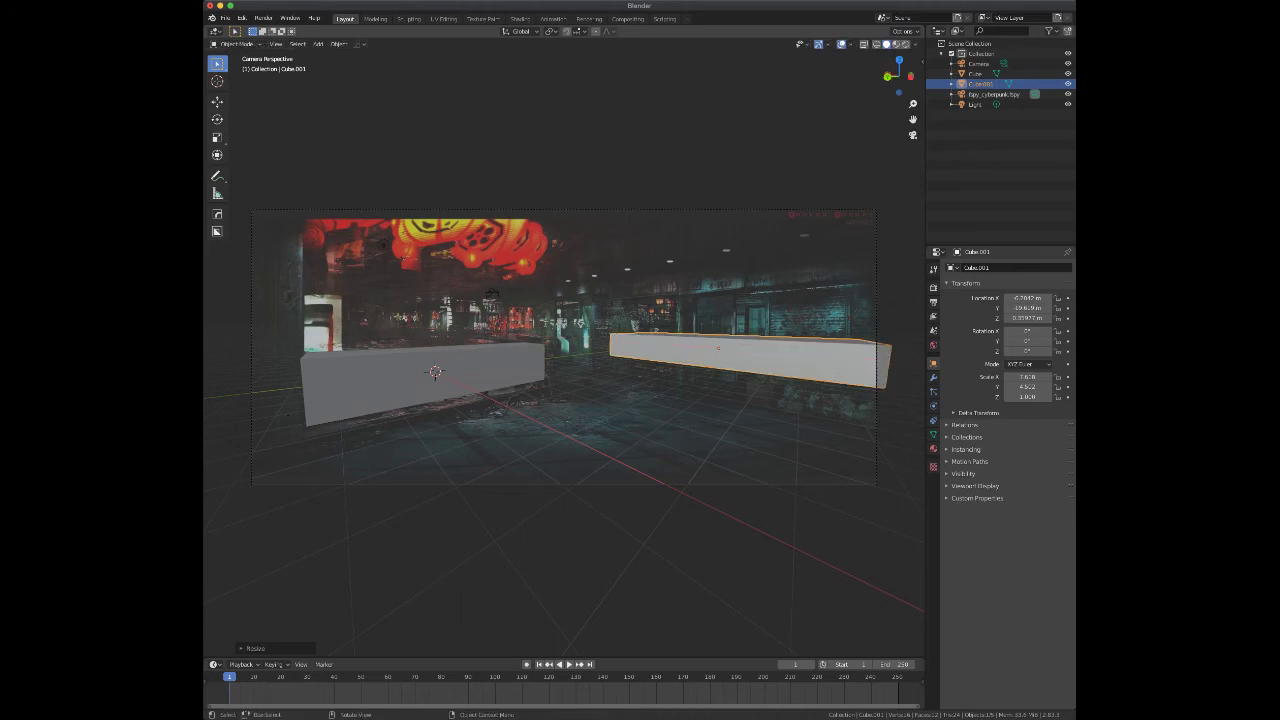
# Step: Shift Cube.001 sideways along X, raise it along Z, and scale it taller along Z, then deselect
pyautogui.press('g')
pyautogui.press('x')
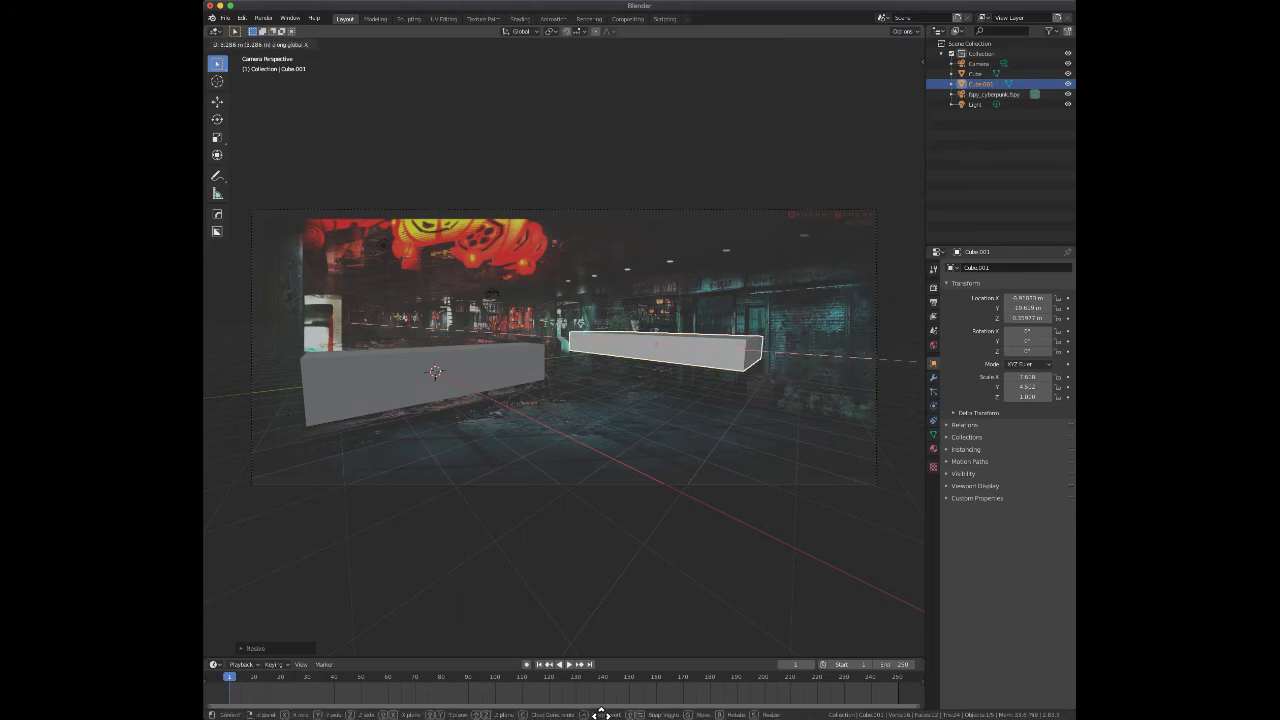
pyautogui.press('Return')
pyautogui.press('g')
pyautogui.press('z')
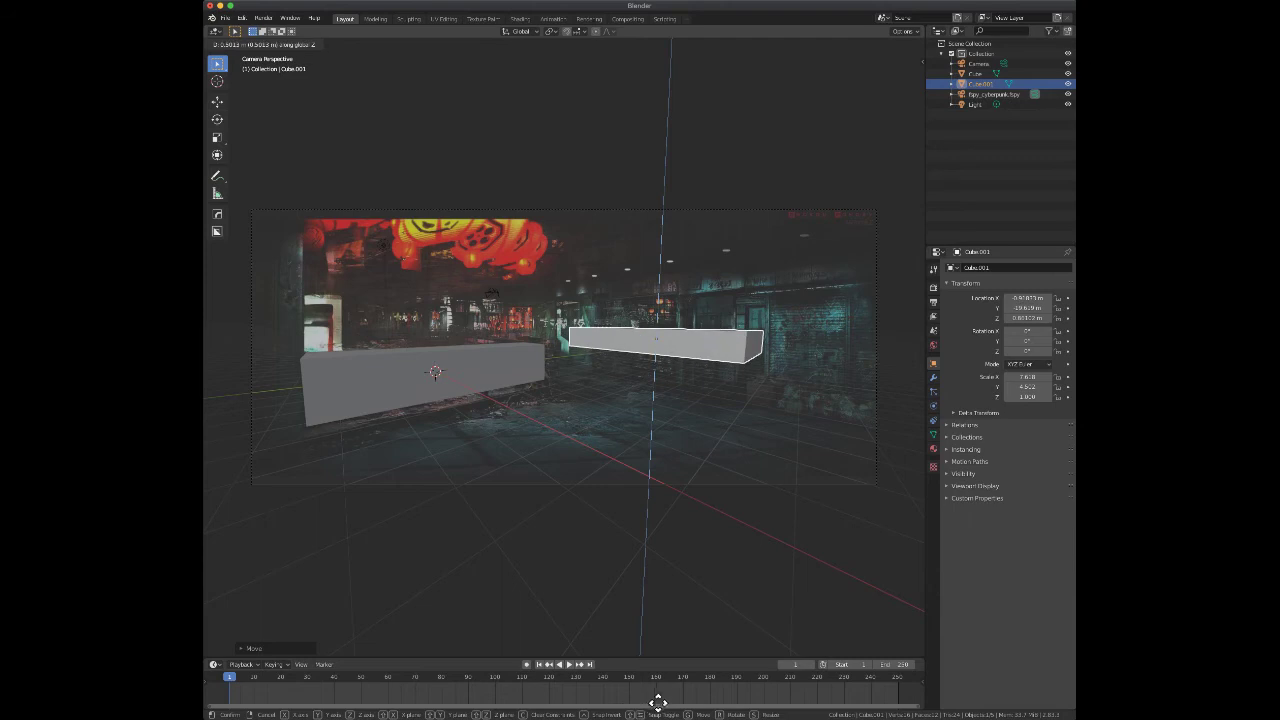
pyautogui.press('Return')
pyautogui.press('s')
pyautogui.press('z')
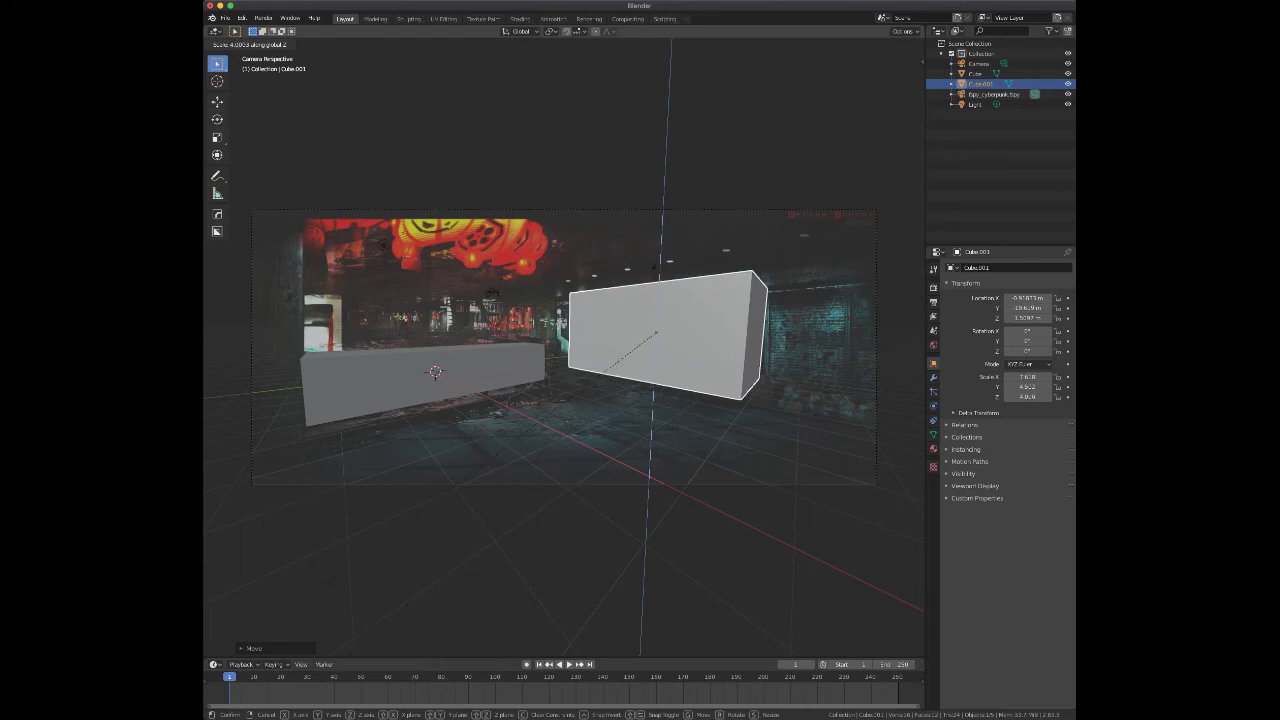
pyautogui.press('Return')
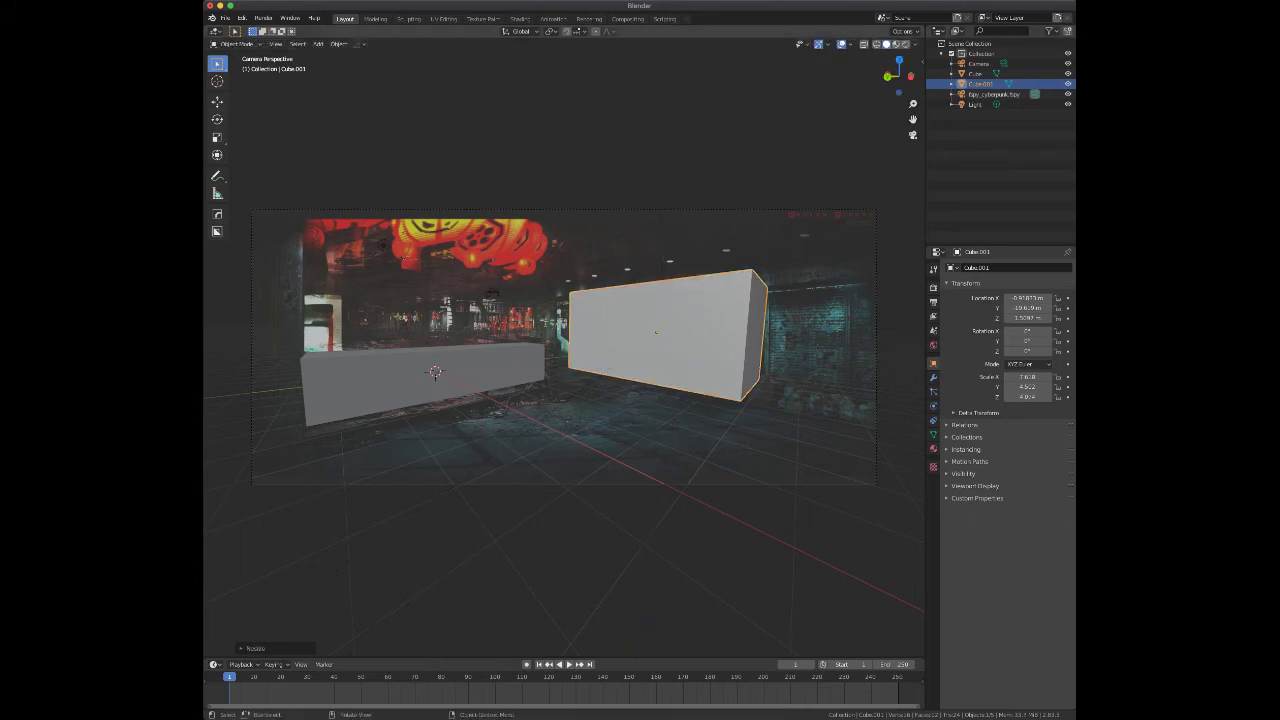
pyautogui.hotkey('alt', 'a')
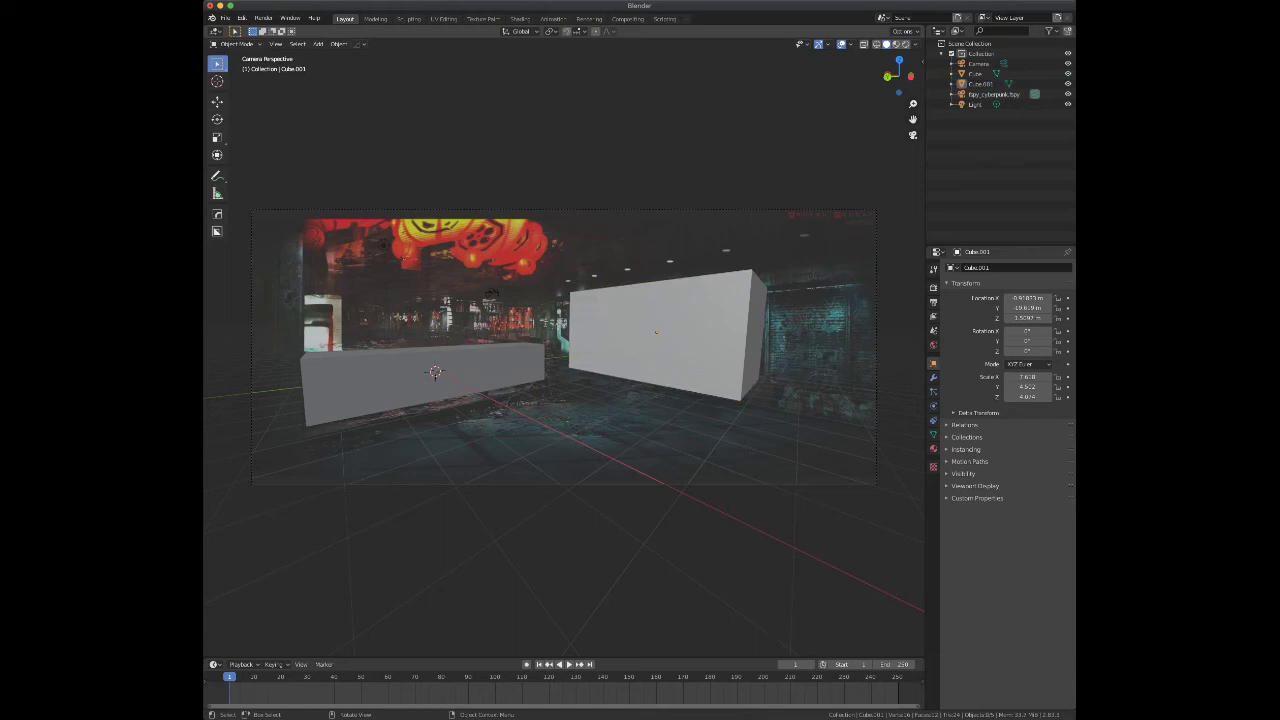
# Step: Push Cube.001 about 19 m farther back along Y and scale it taller along Z
pyautogui.hotkey('ctrl', 'z')
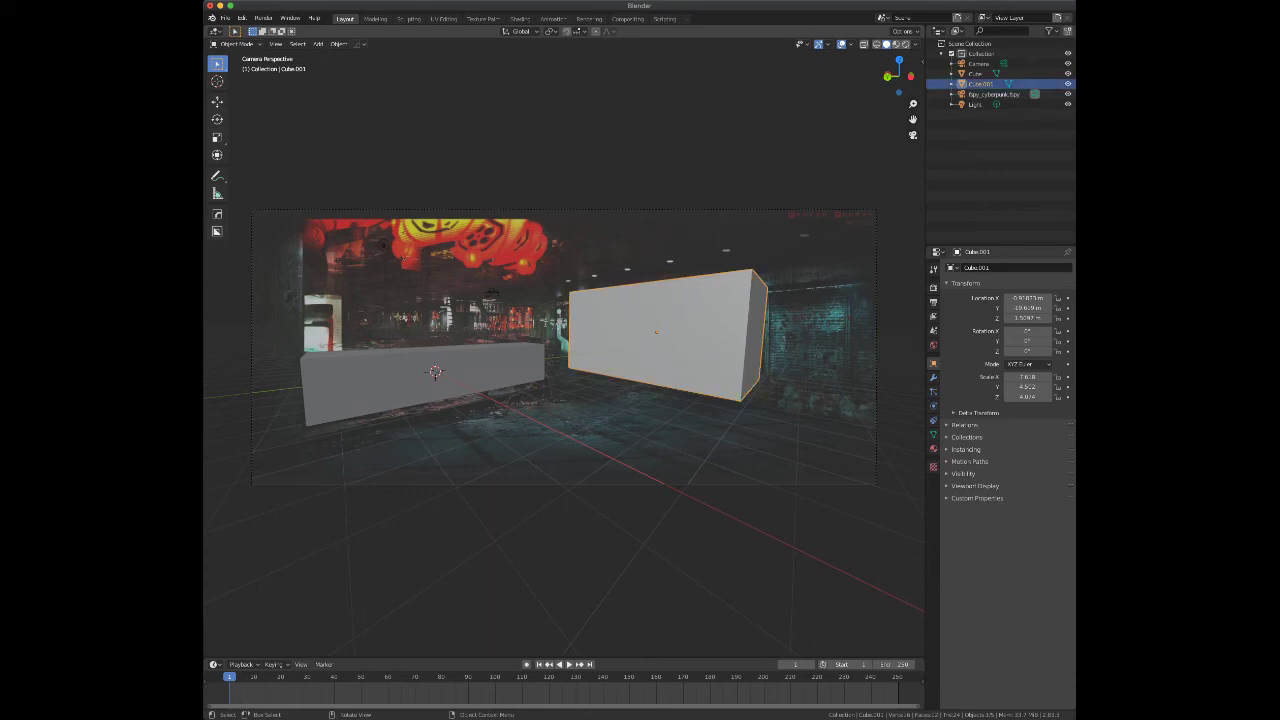
pyautogui.press('g')
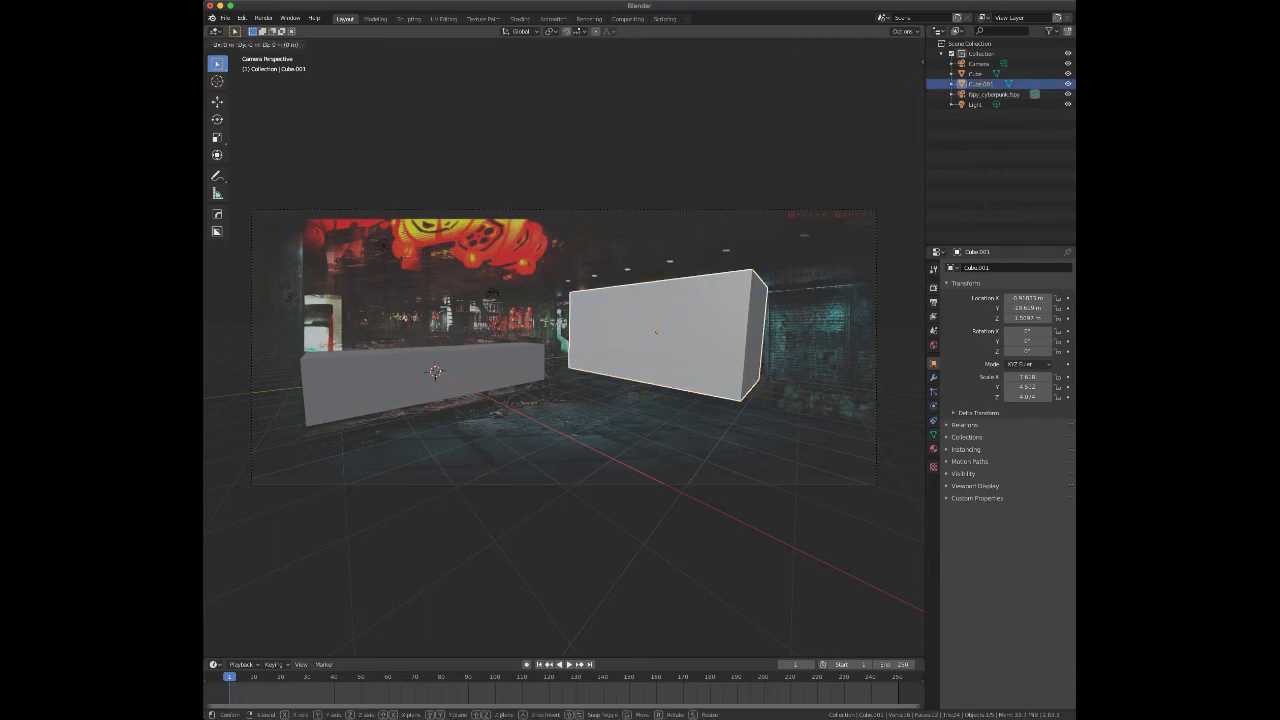
pyautogui.press('y')
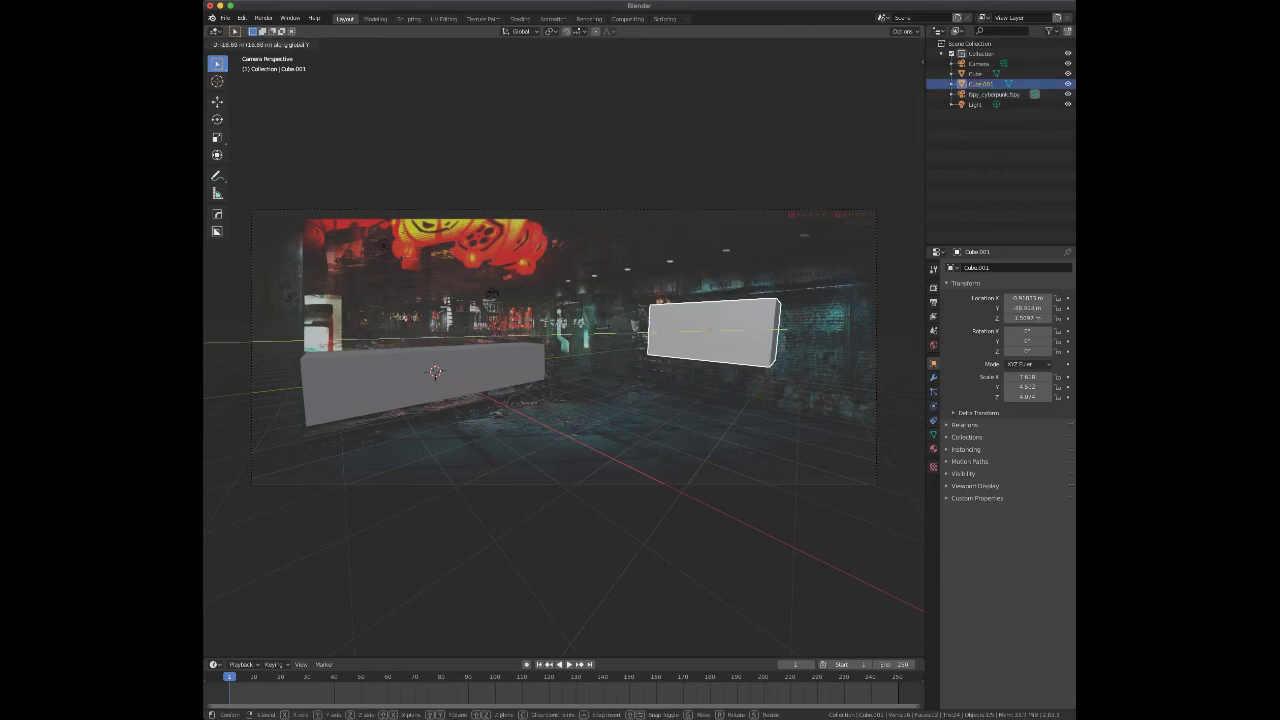
pyautogui.press('Return')
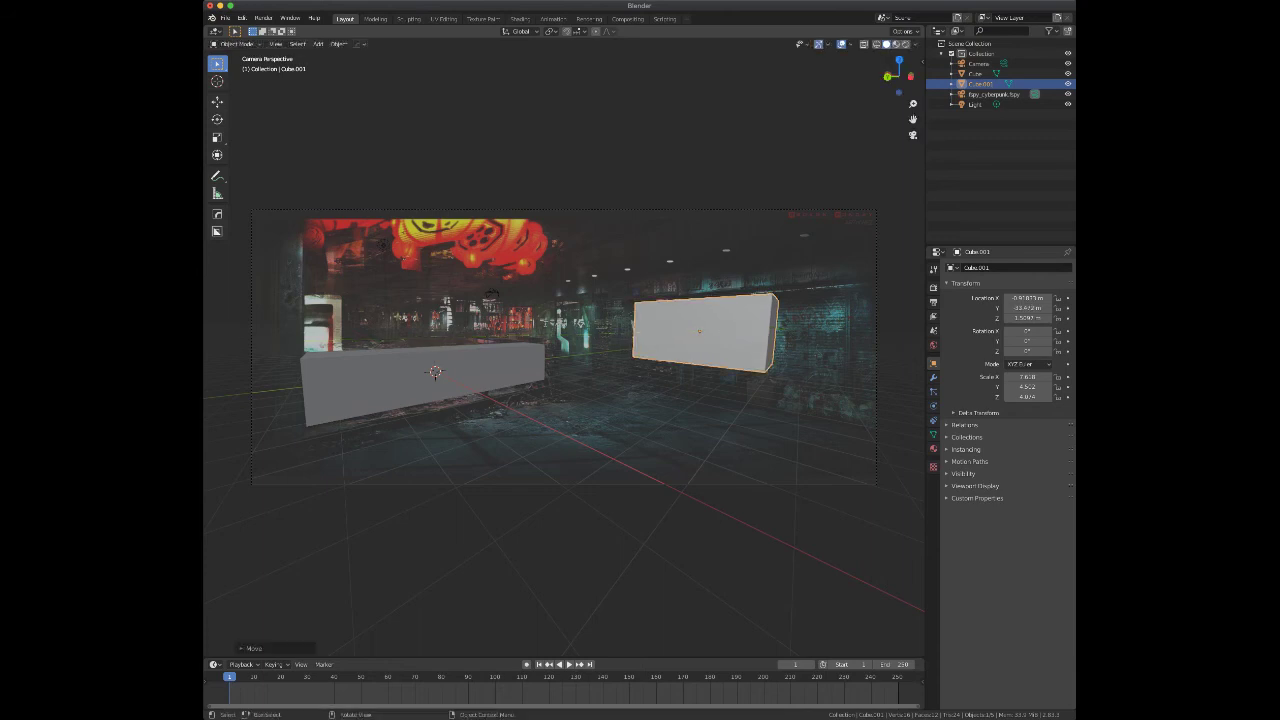
pyautogui.press('s')
pyautogui.press('z')
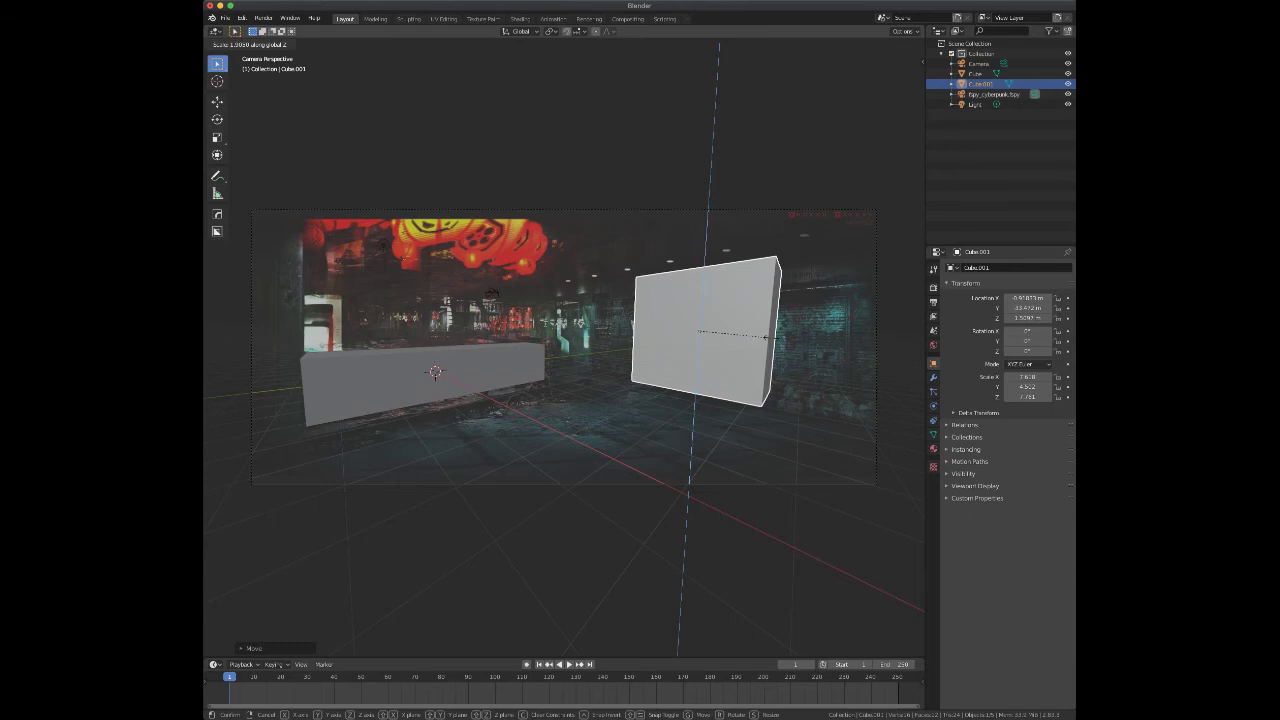
pyautogui.press('Return')
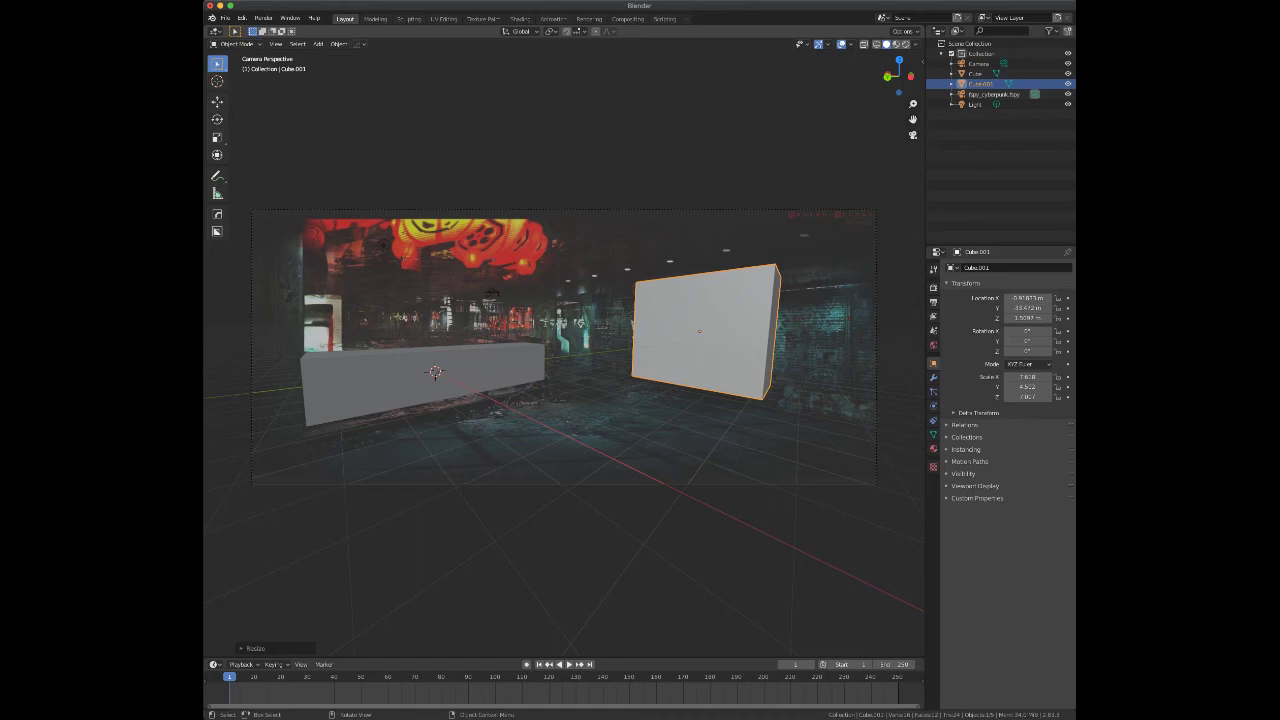
pyautogui.press('z')
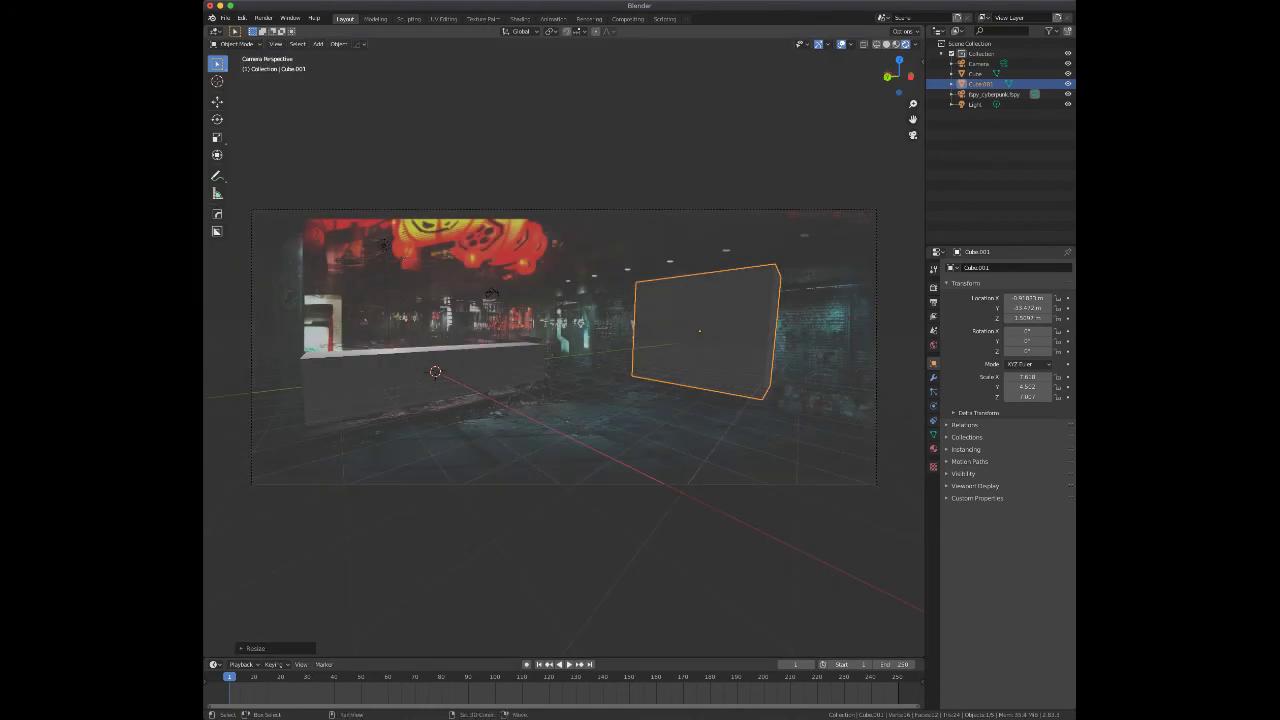
# Step: Select Cube.001 and Cube together and project the fSpy image onto both with Mappy
pyautogui.keyDown('shift'); pyautogui.click(453, 370); pyautogui.keyUp('shift')
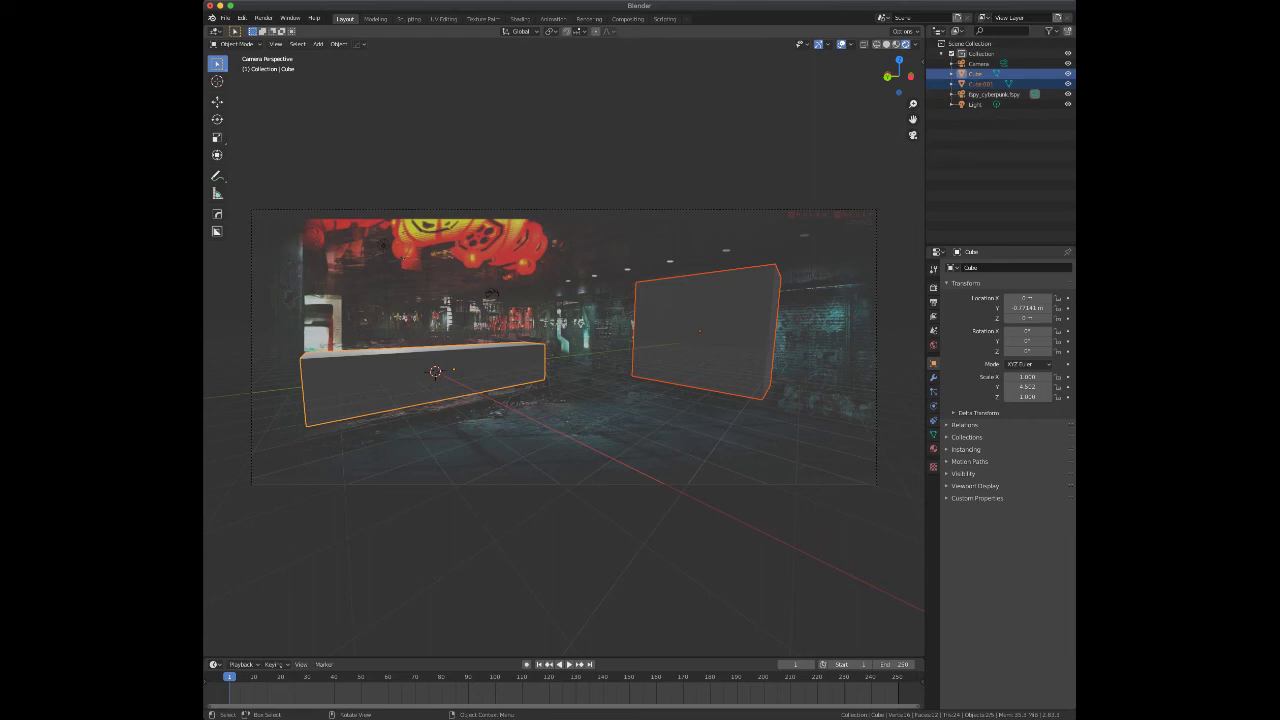
pyautogui.hotkey('alt', 'a')
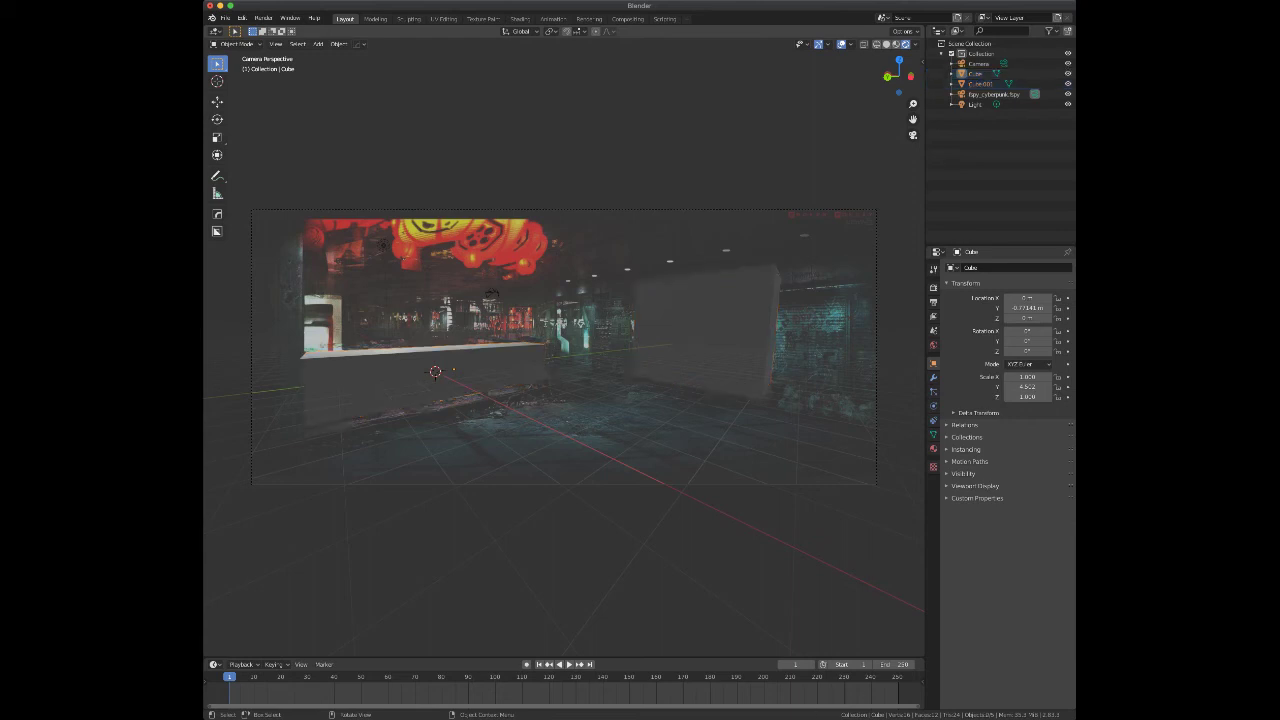
pyautogui.press('n')
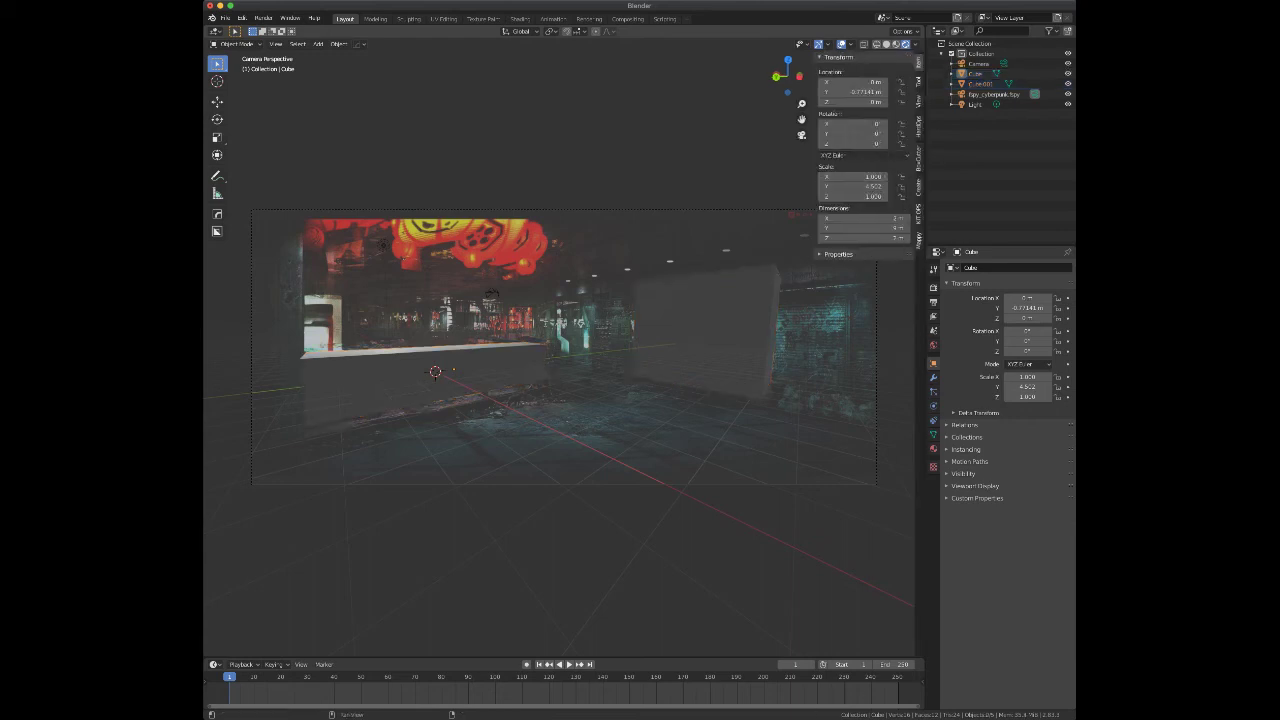
pyautogui.click(980, 84)
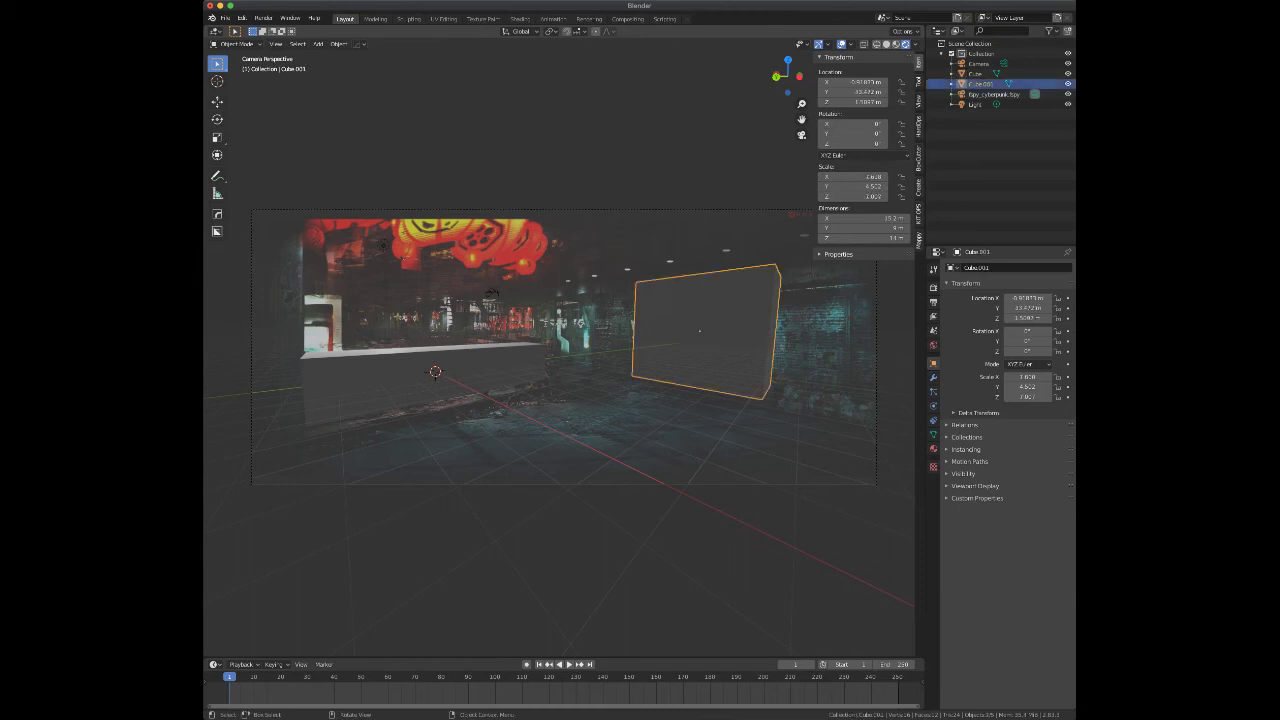
pyautogui.keyDown('ctrl'); pyautogui.click(975, 74); pyautogui.keyUp('ctrl')
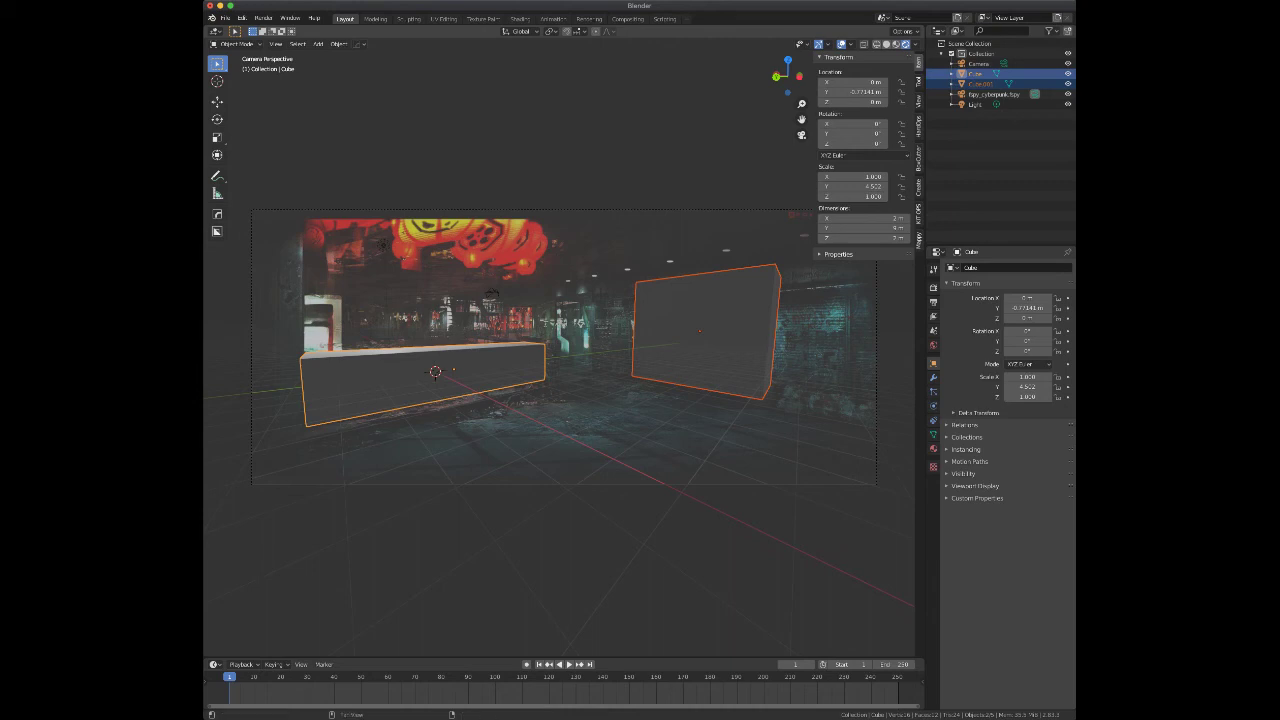
pyautogui.click(918, 240)
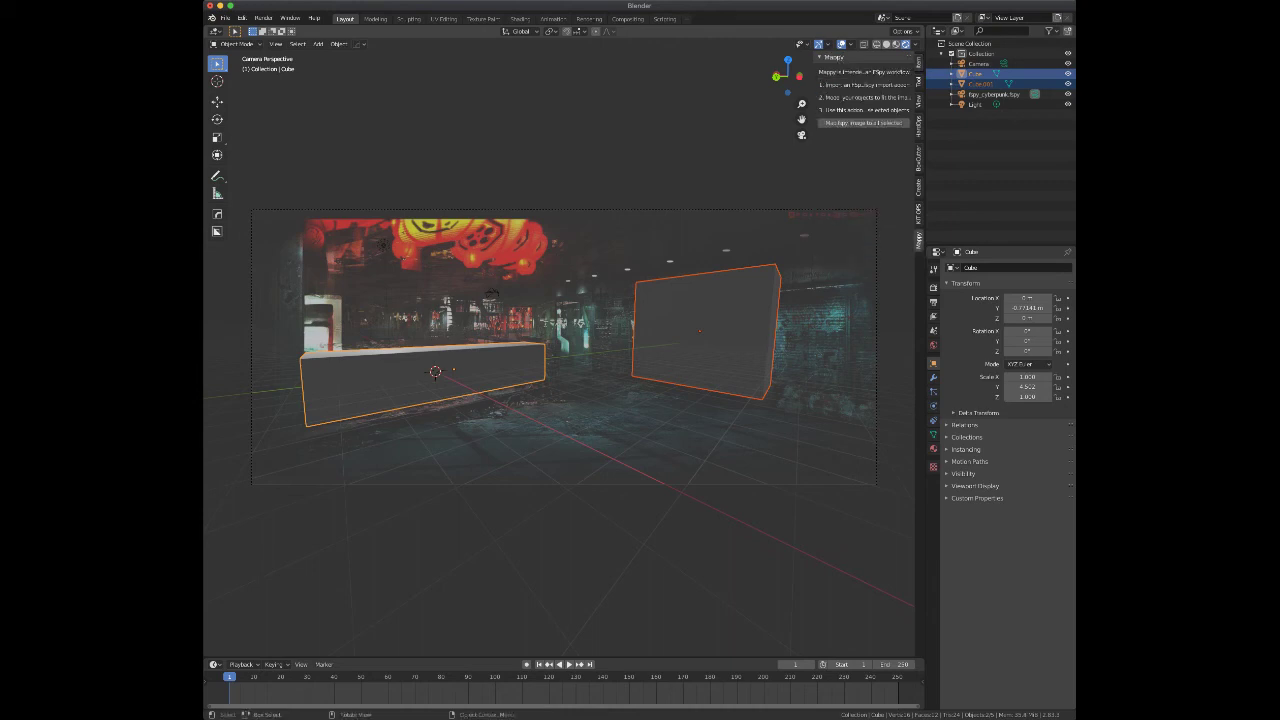
pyautogui.click(863, 123)
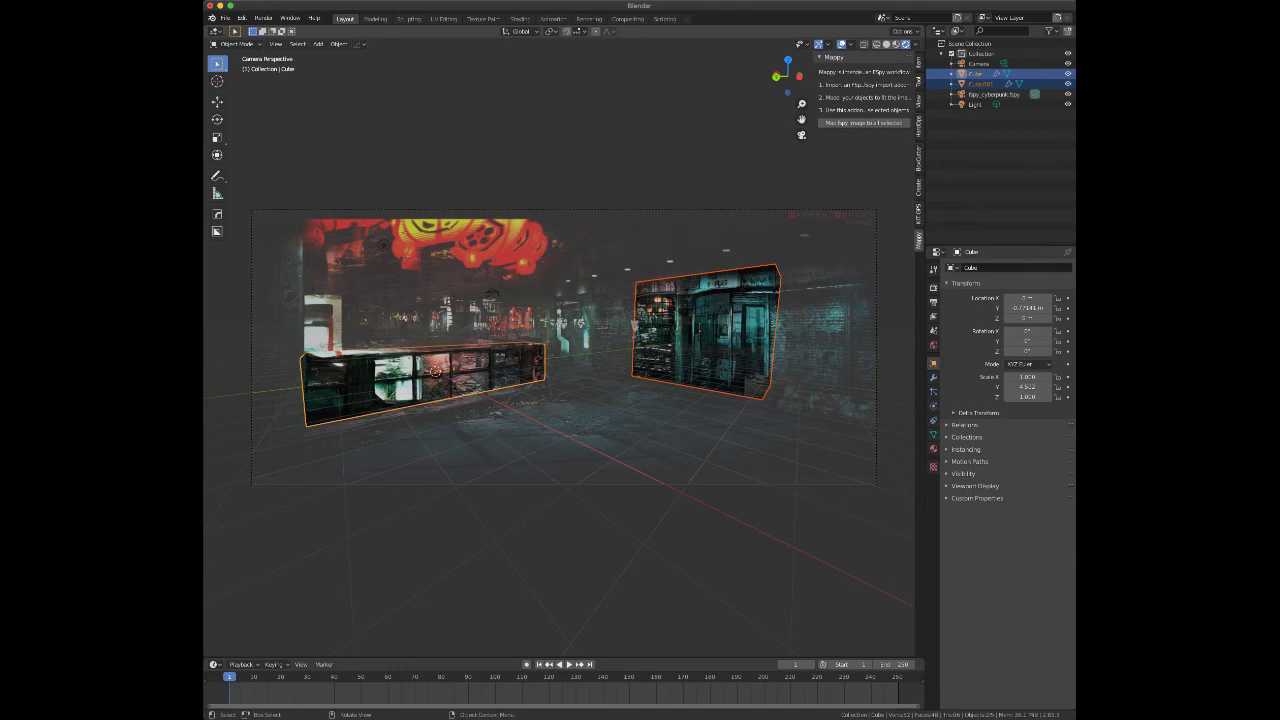
# Step: Show the counter box's Subdivision and UV Project modifiers in Modifier Properties
pyautogui.click(933, 378)
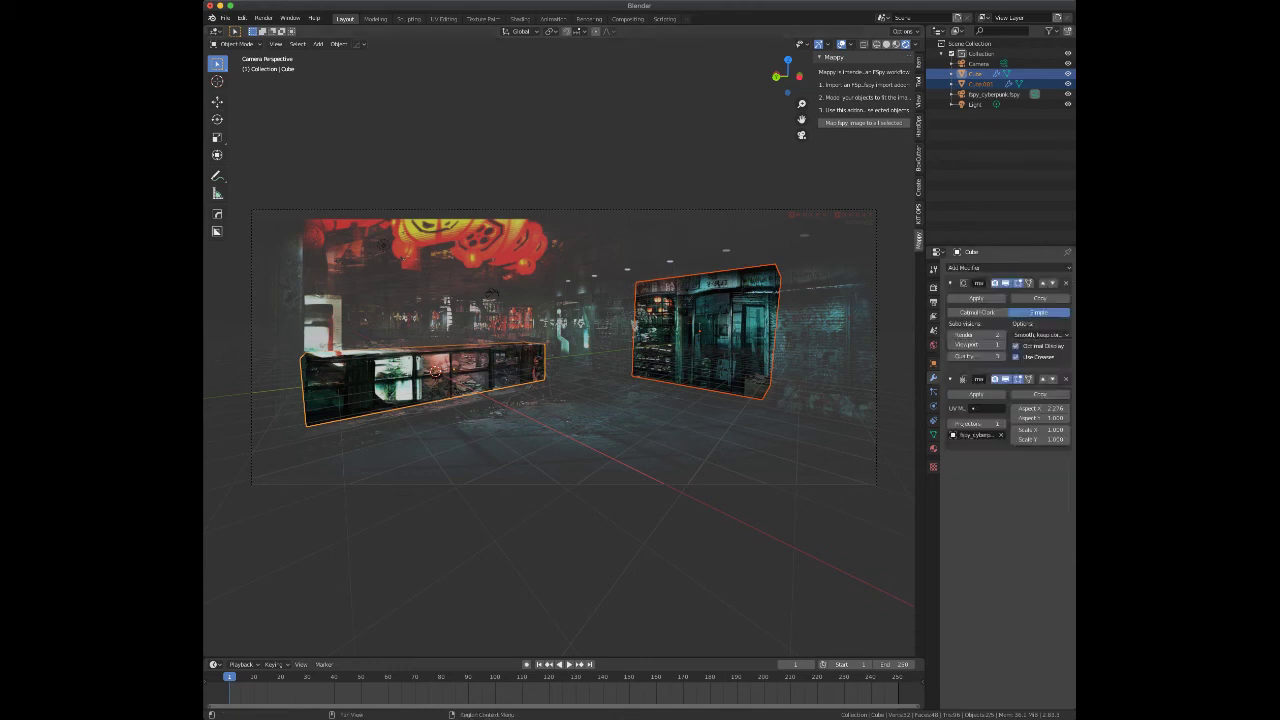